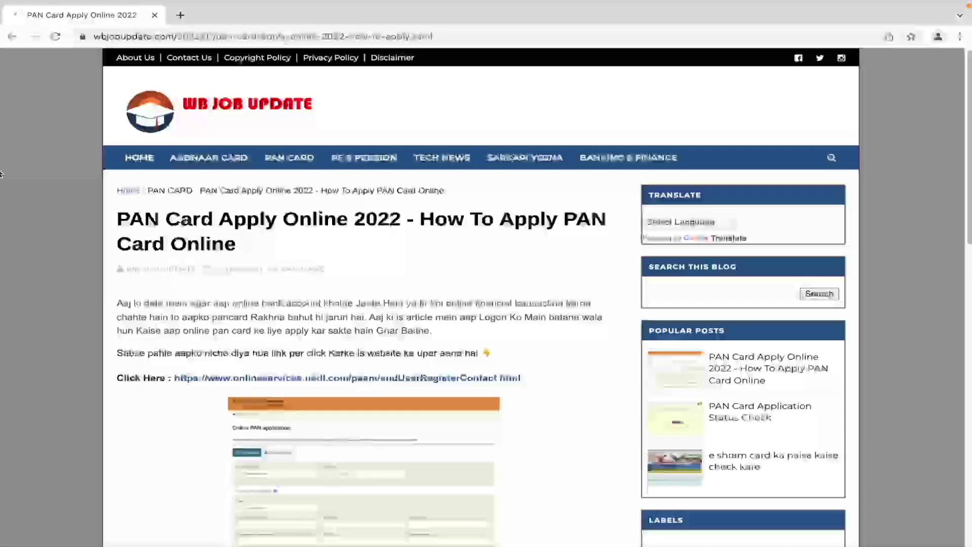
- Open the NSDL online PAN page and choose New PAN - Indian Citizen (Form 49A), category INDIVIDUAL
click(313, 378)
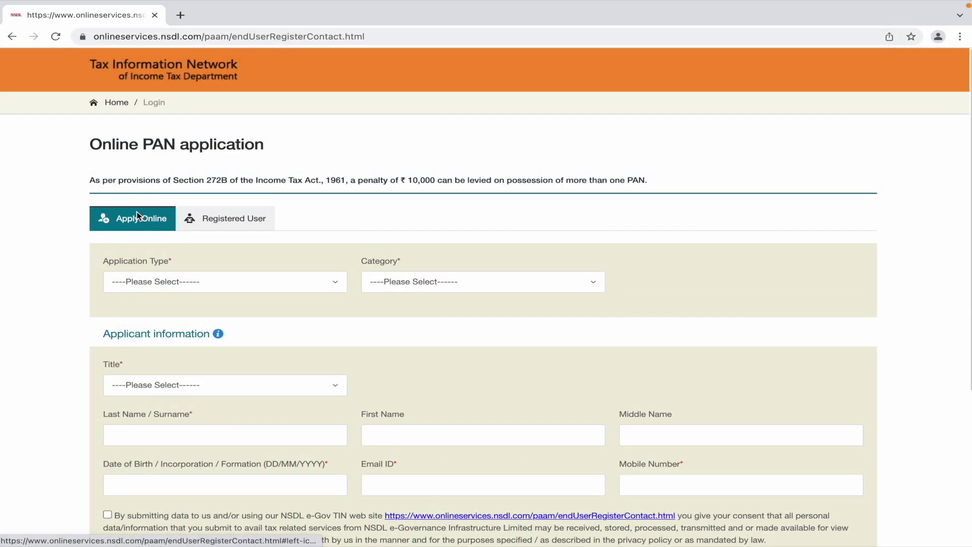
click(171, 287)
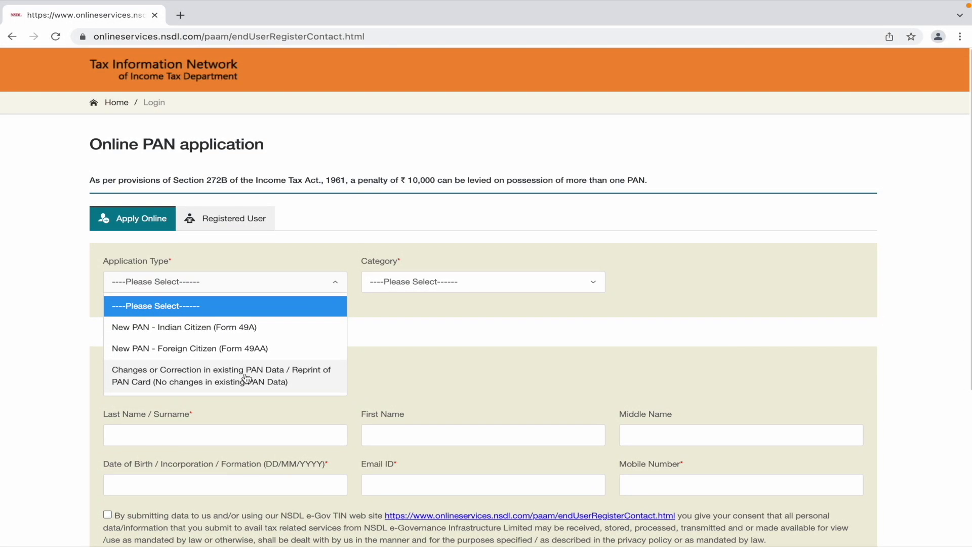
click(222, 332)
click(419, 293)
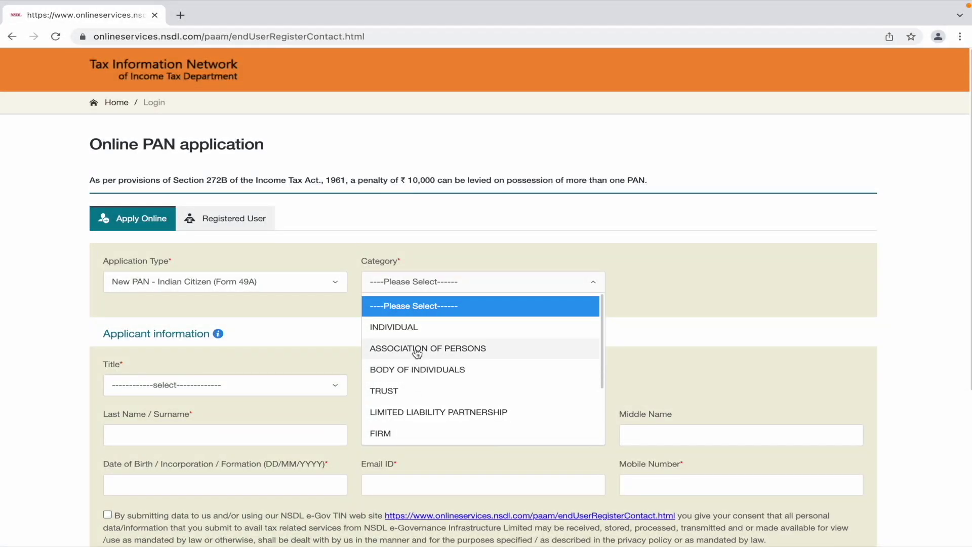
click(415, 330)
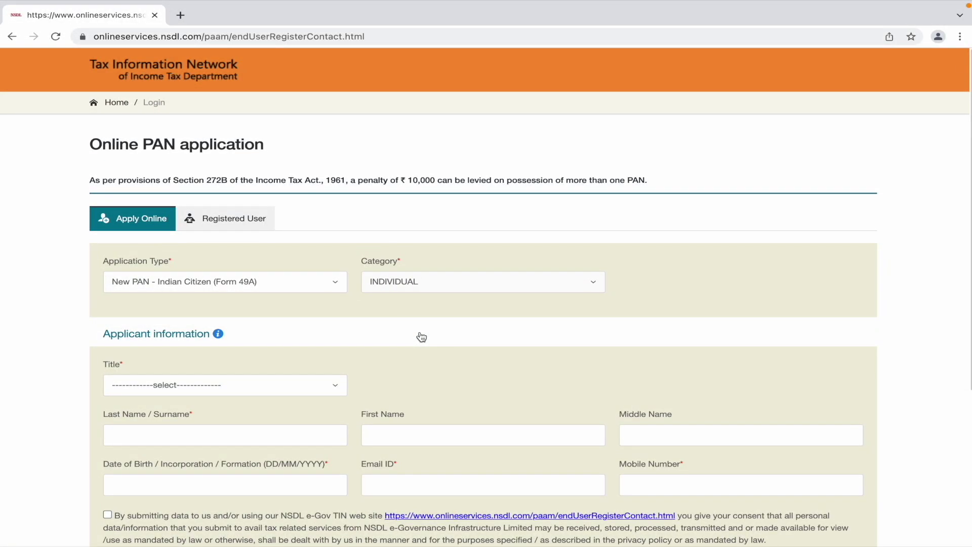
scroll(422, 337, down, 3)
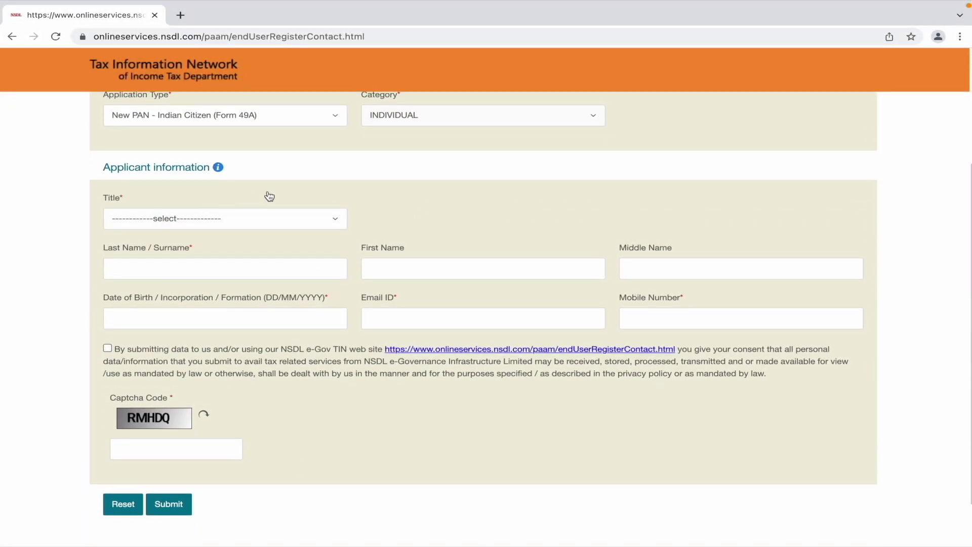
- Set the title to Shri and fill in the applicant's last, first and middle names
click(283, 212)
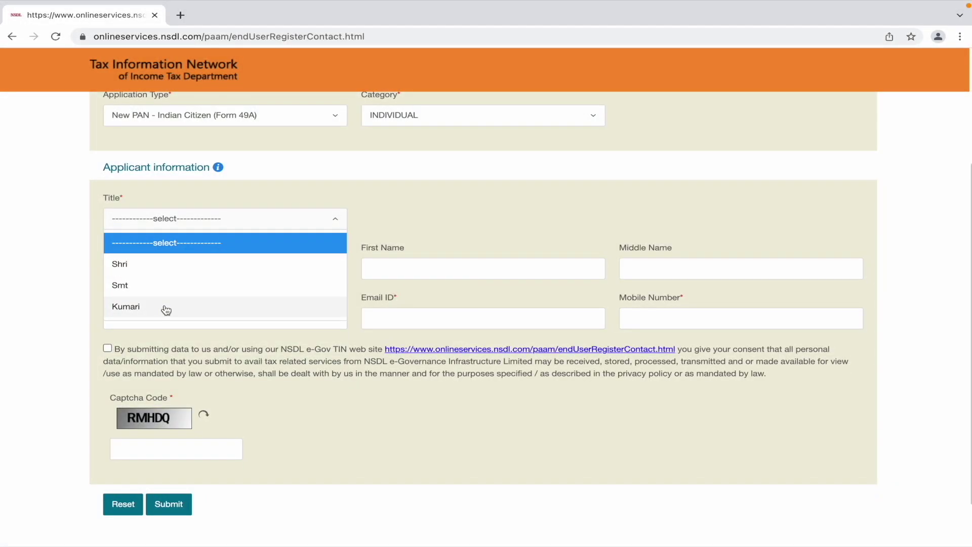
click(145, 271)
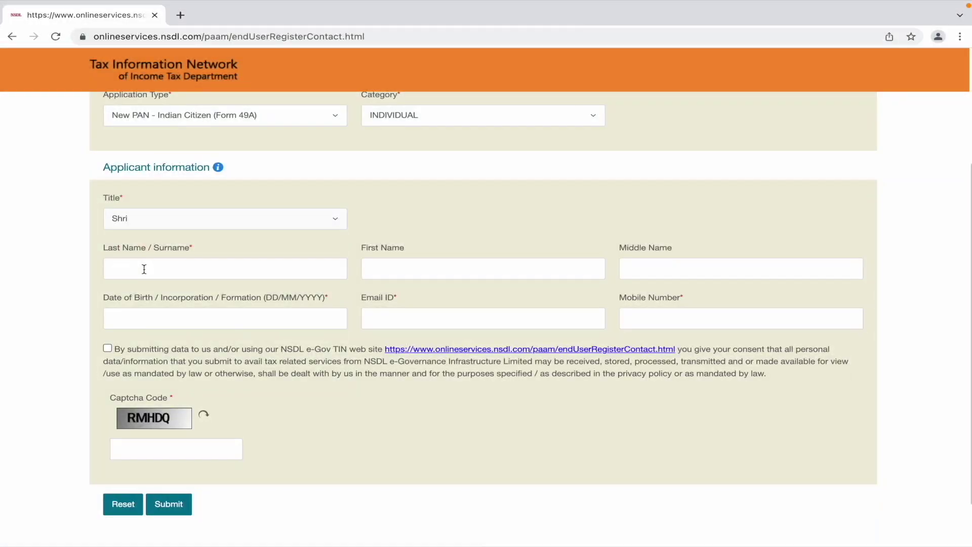
click(173, 274)
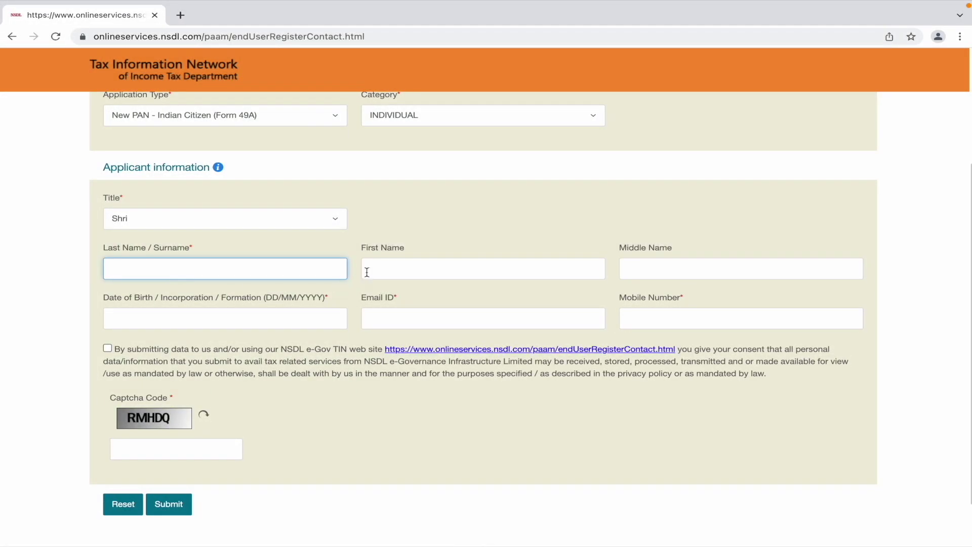
click(390, 267)
click(709, 266)
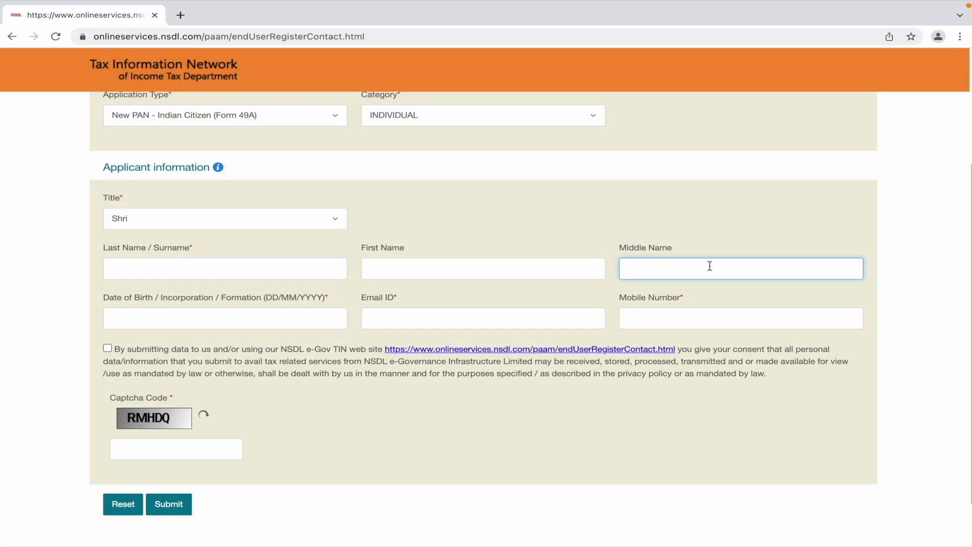
click(237, 265)
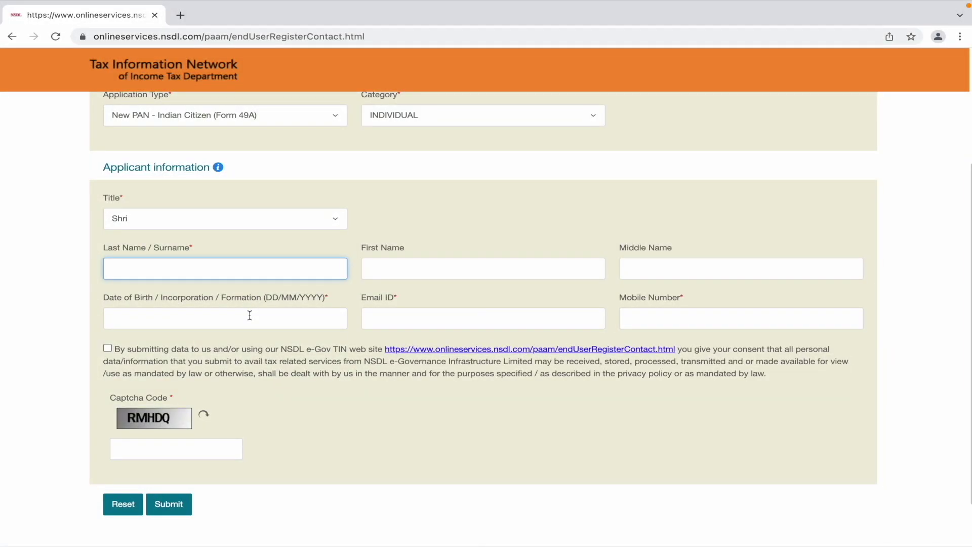
- Enter the applicant's e-mail and mobile number, tick the consent box, and enter the captcha
click(419, 316)
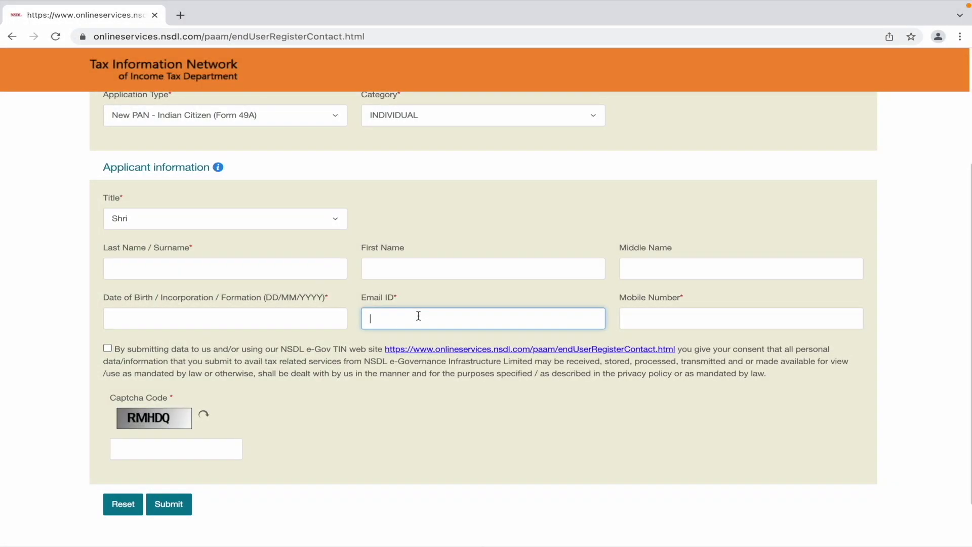
click(713, 320)
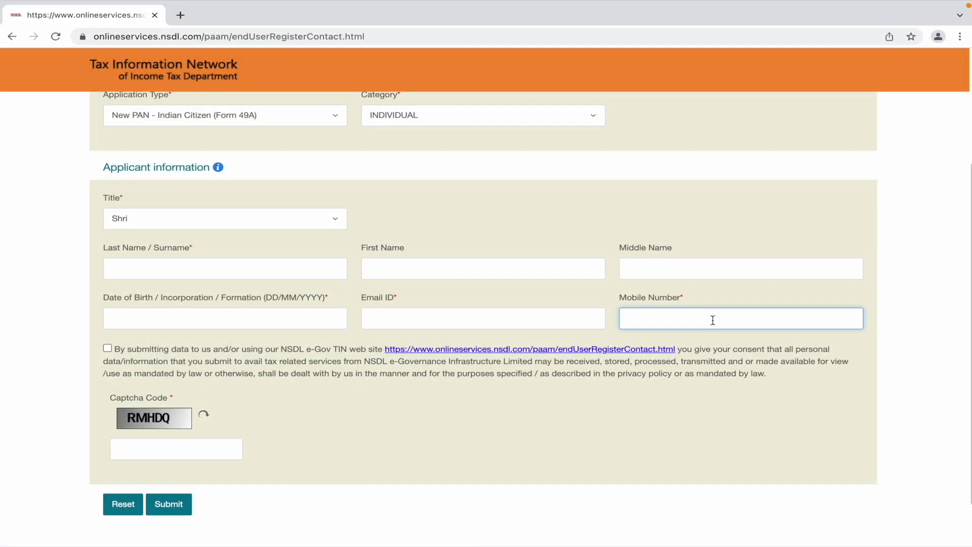
click(107, 348)
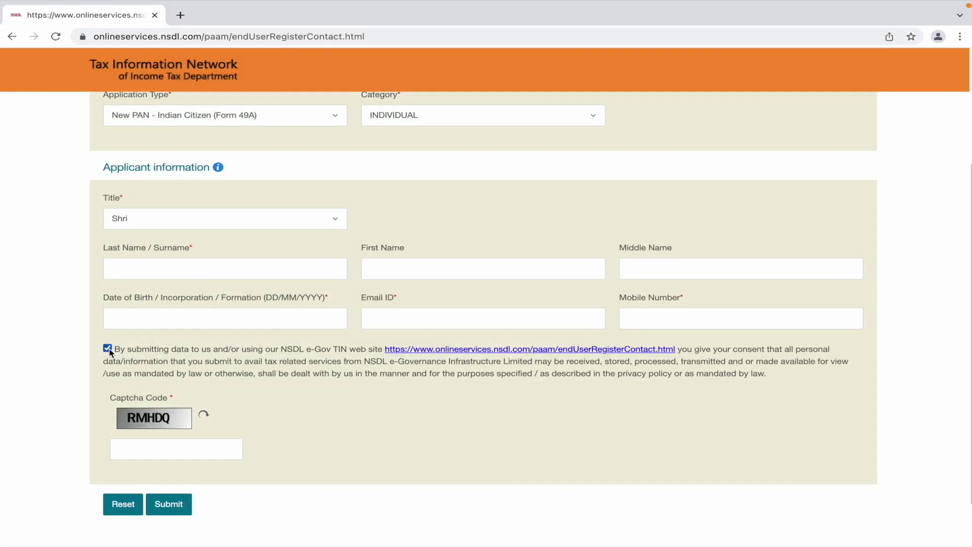
click(163, 456)
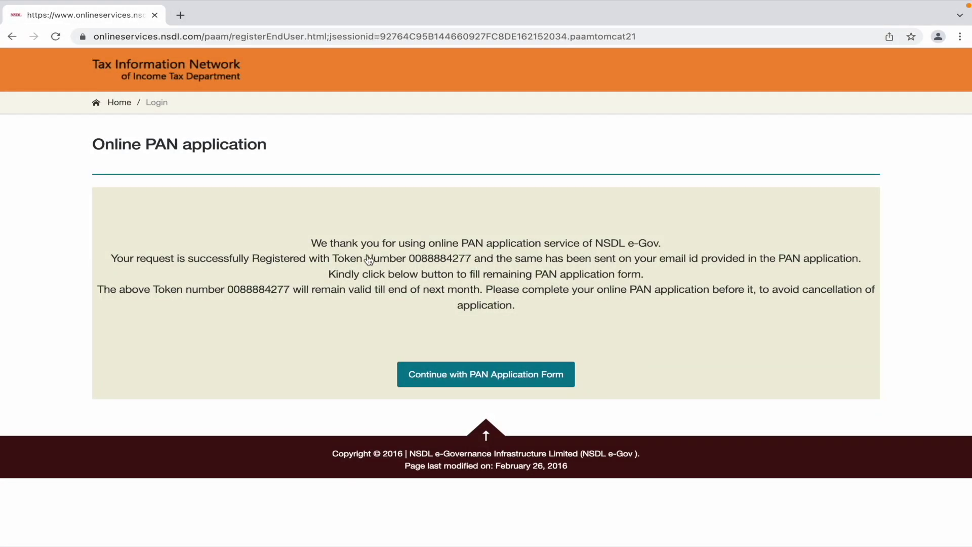
- Note the registration token number with a screenshot, then continue to the full PAN application form
drag(339, 261, 478, 258)
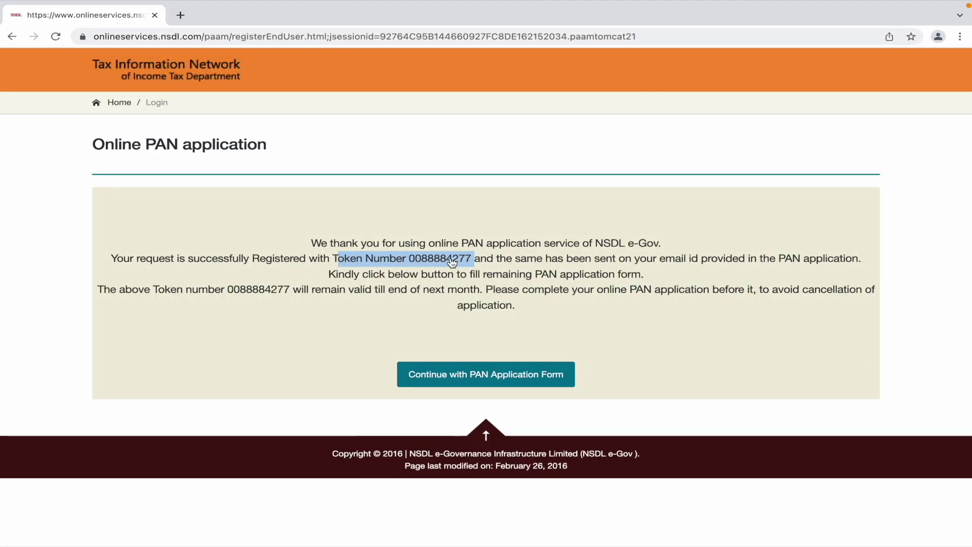
click(452, 261)
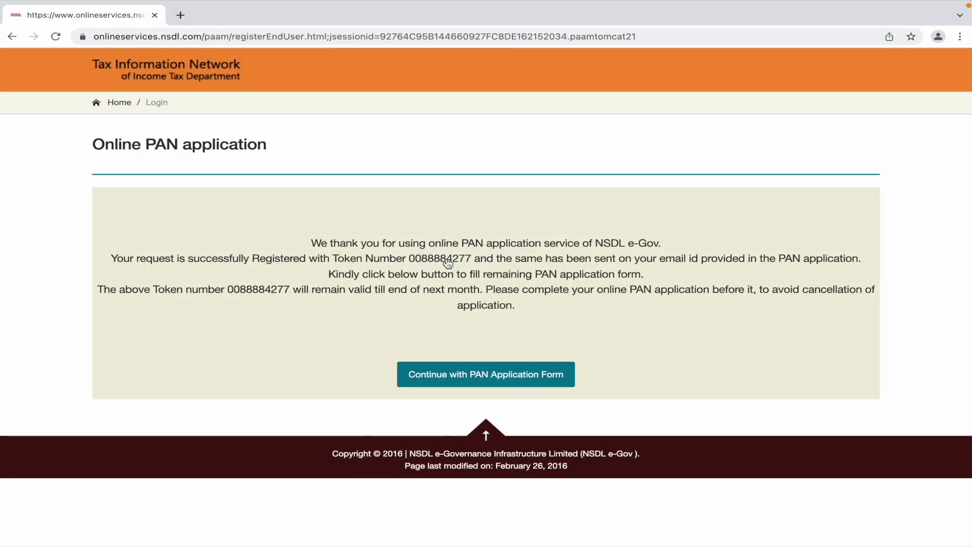
key(super+shift+3)
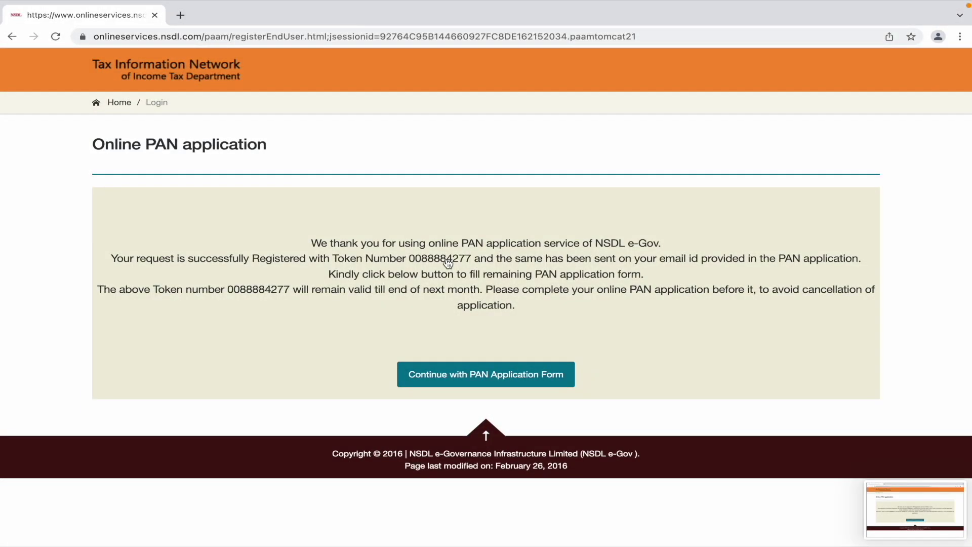
click(484, 376)
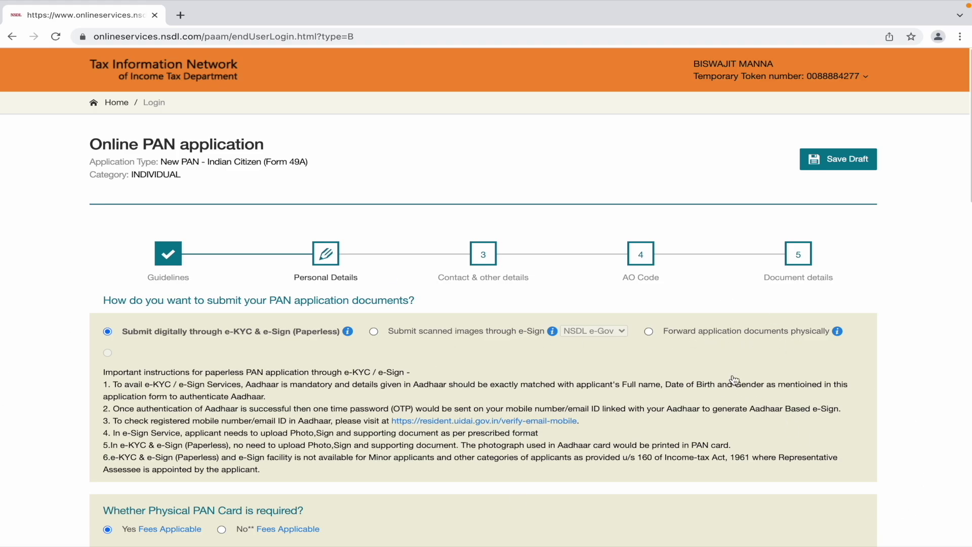
- Select paperless e-KYC & e-Sign as the document submission mode
click(651, 334)
click(375, 334)
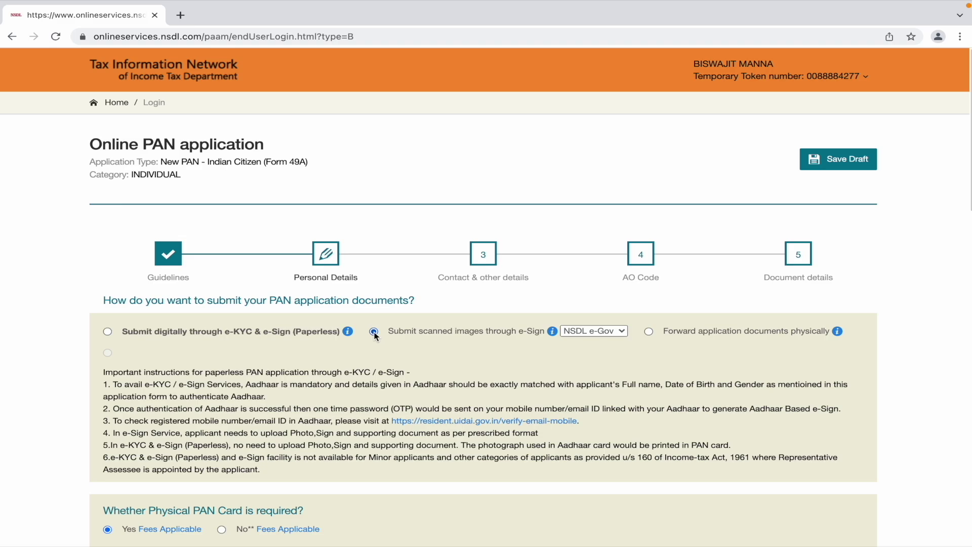
click(108, 332)
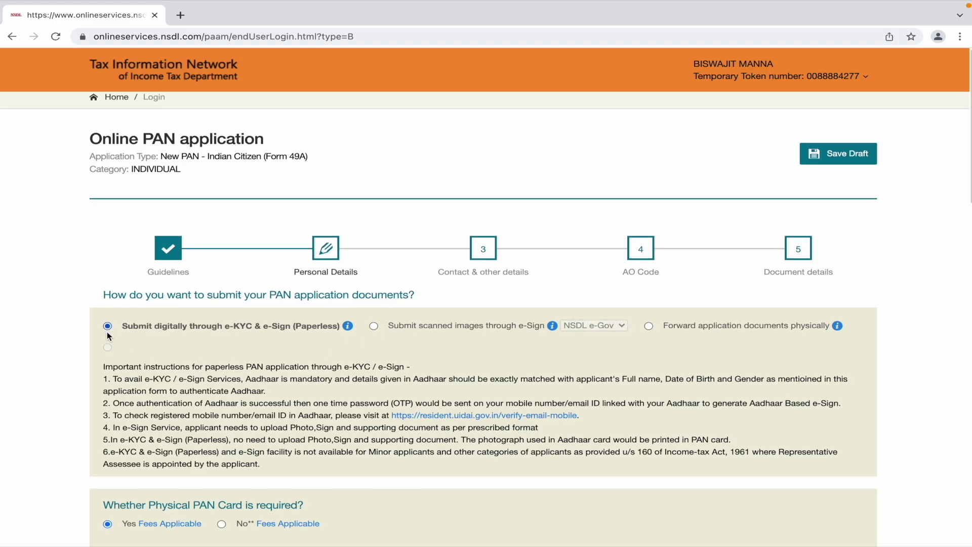
scroll(108, 334, down, 4)
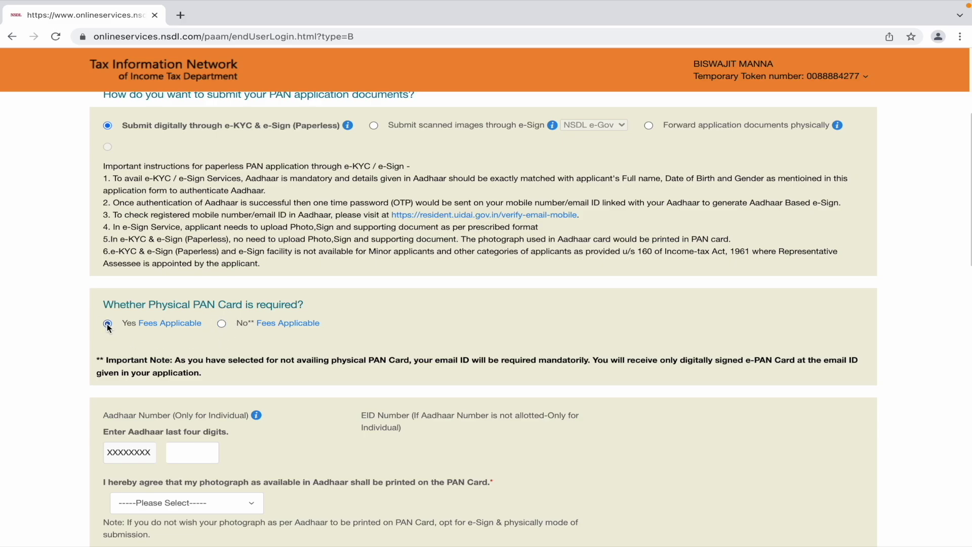
mouse_move(185, 326)
- Enter the last four digits of the Aadhaar number and agree to print the Aadhaar photograph
scroll(121, 364, down, 2)
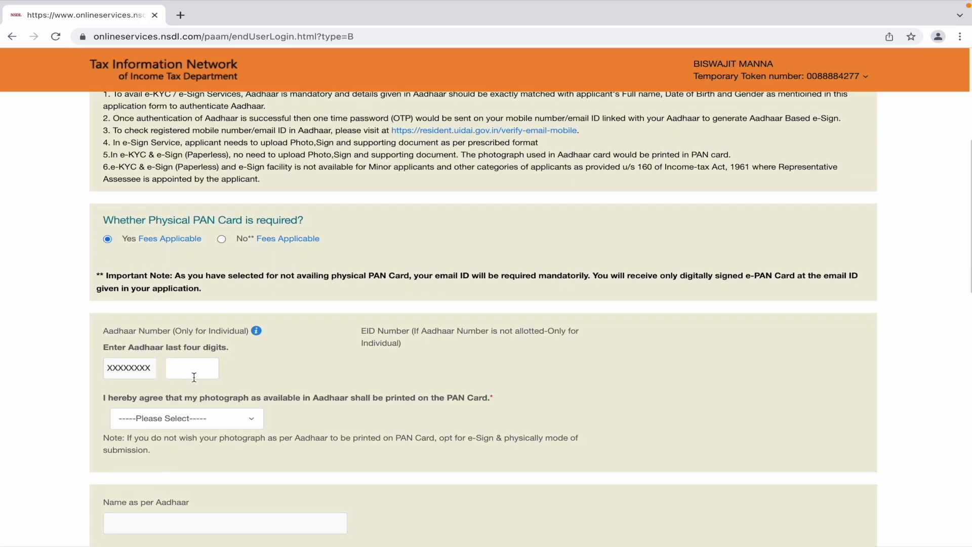
click(194, 372)
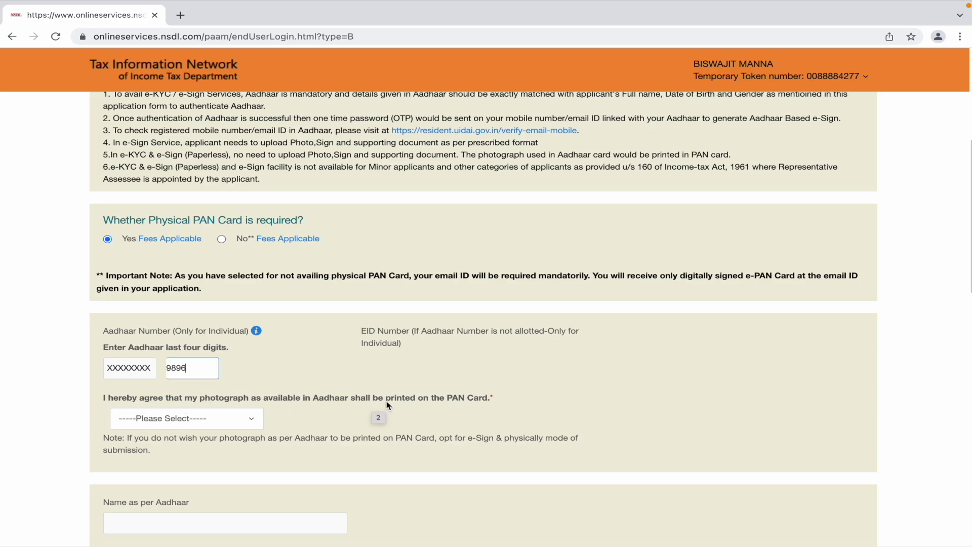
click(230, 423)
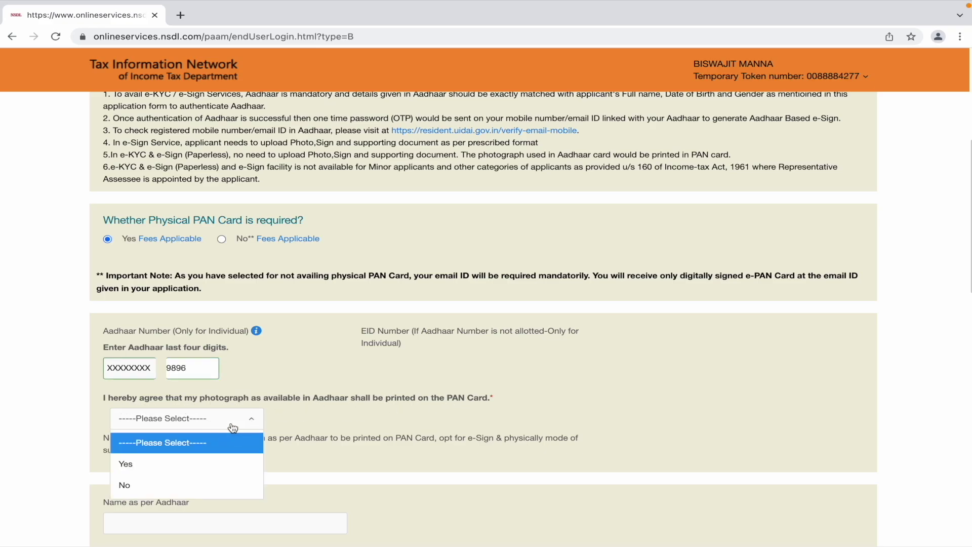
click(193, 461)
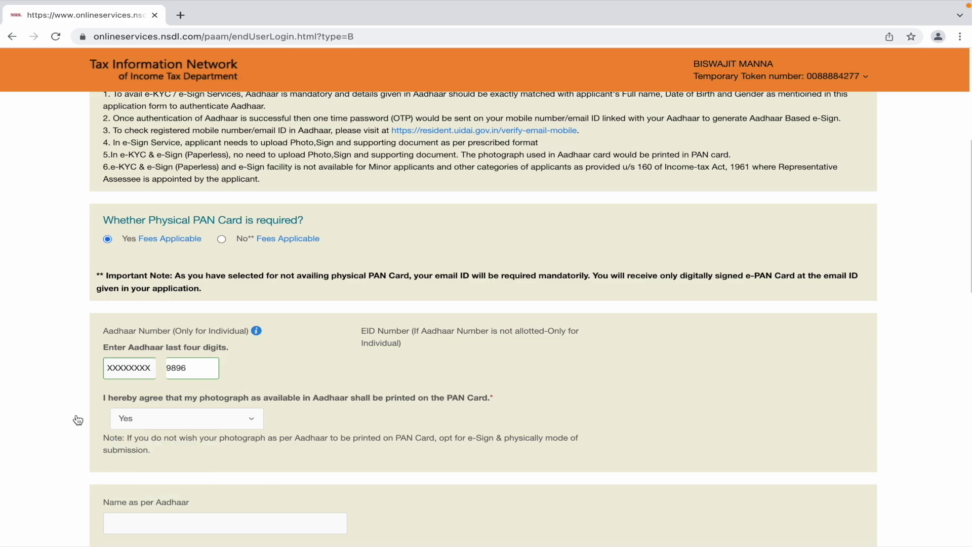
scroll(180, 330, down, 4)
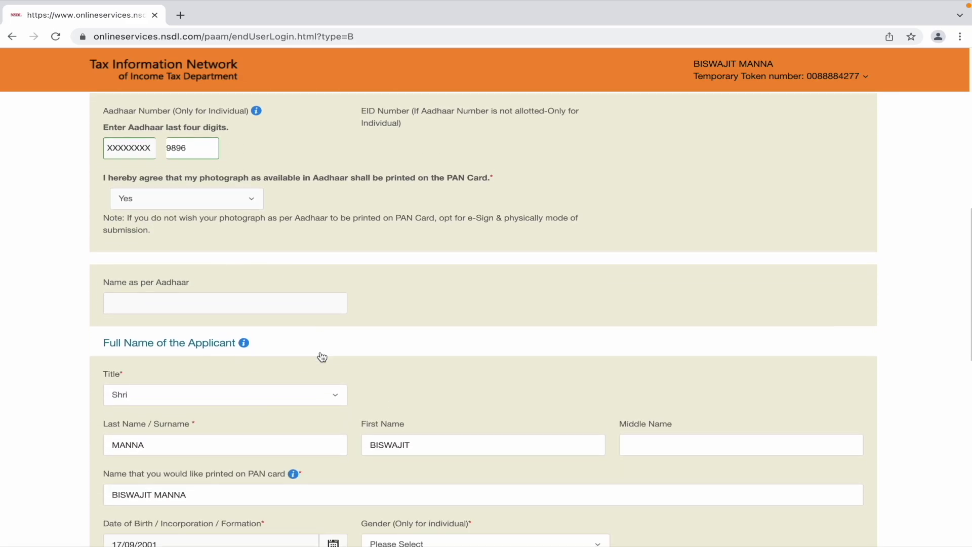
scroll(322, 357, down, 3)
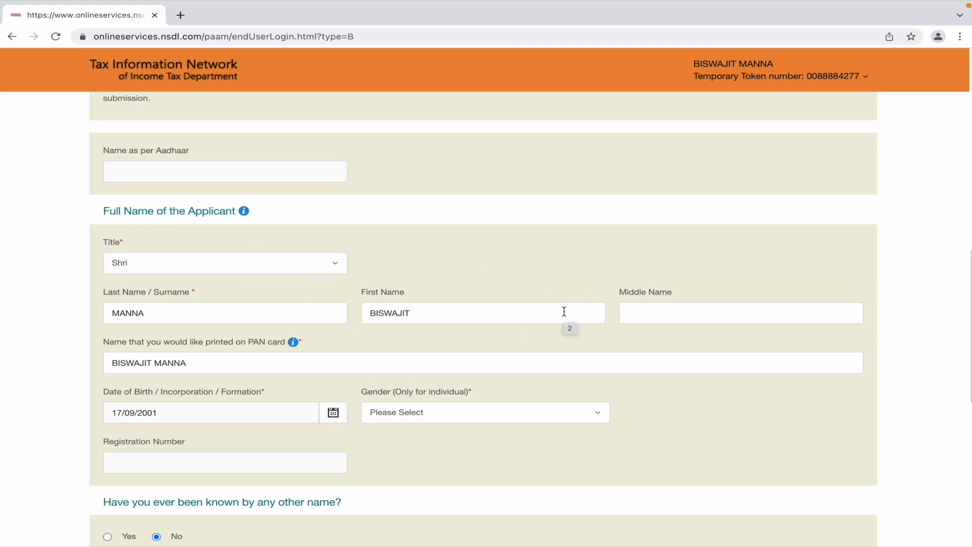
- Set gender to Male and answer No to ever being known by another name
click(578, 423)
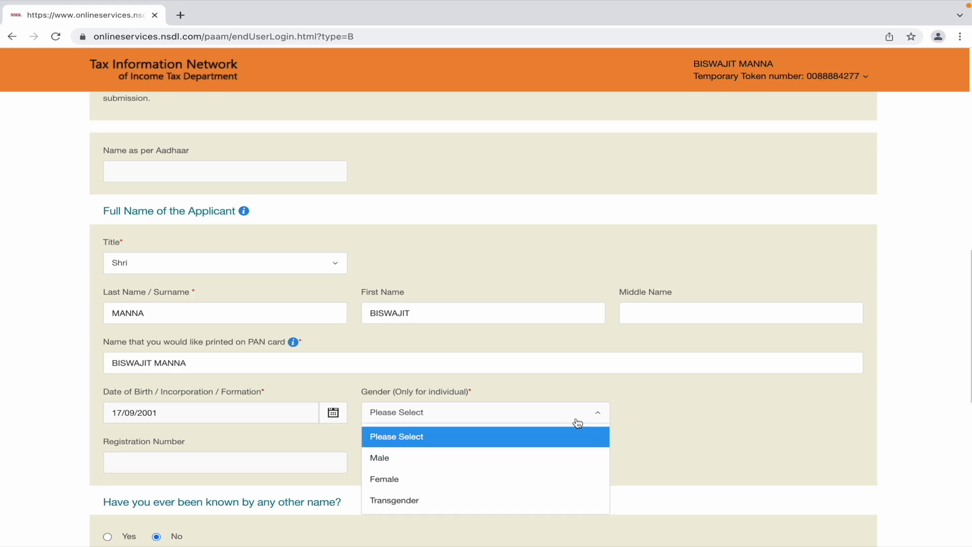
click(453, 463)
scroll(454, 465, down, 5)
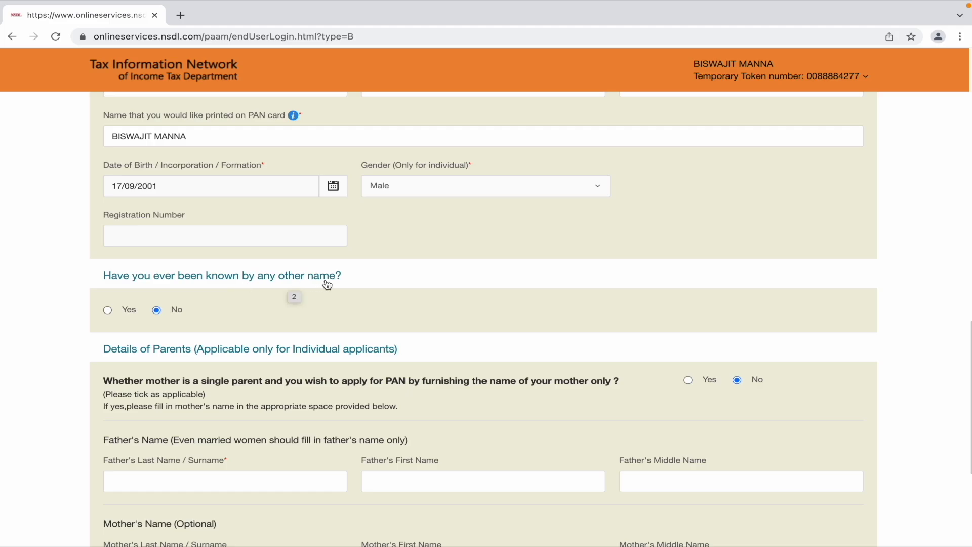
click(108, 310)
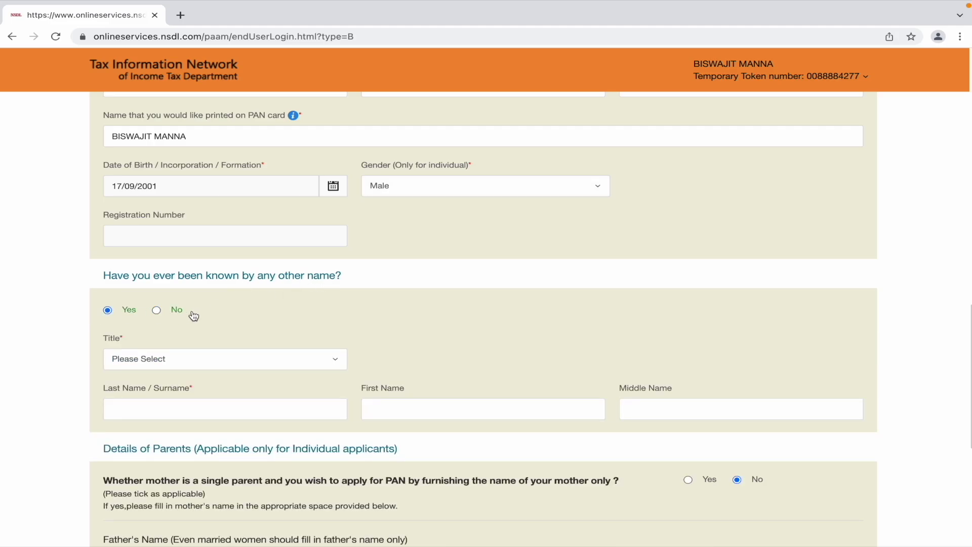
click(156, 310)
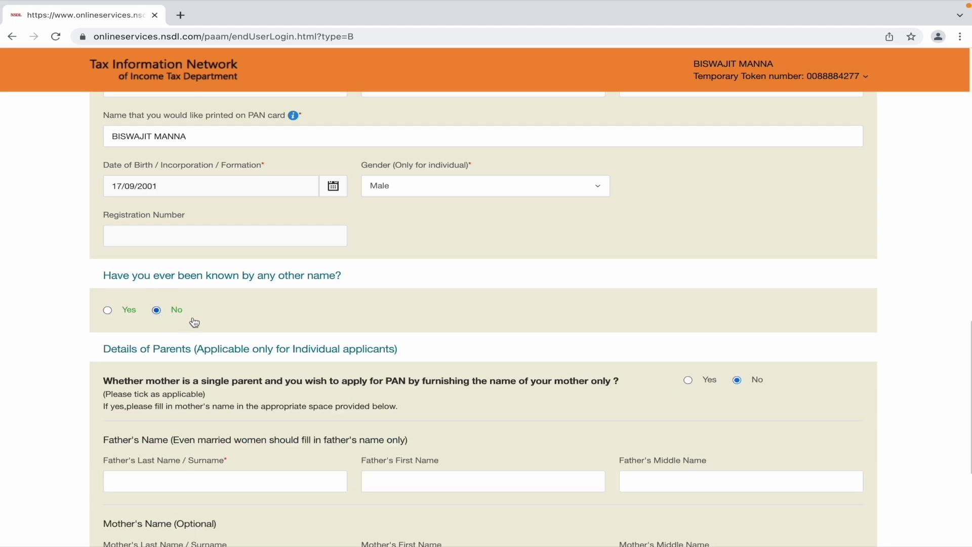
scroll(319, 345, down, 2)
scroll(319, 345, down, 3)
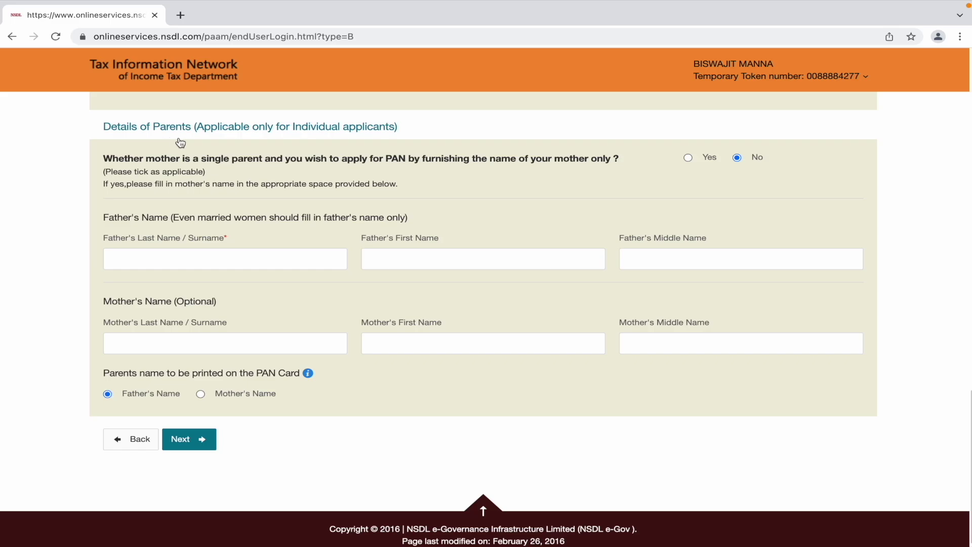
- Enter the father's last, first and middle names, then move on to Contact & other details
click(207, 258)
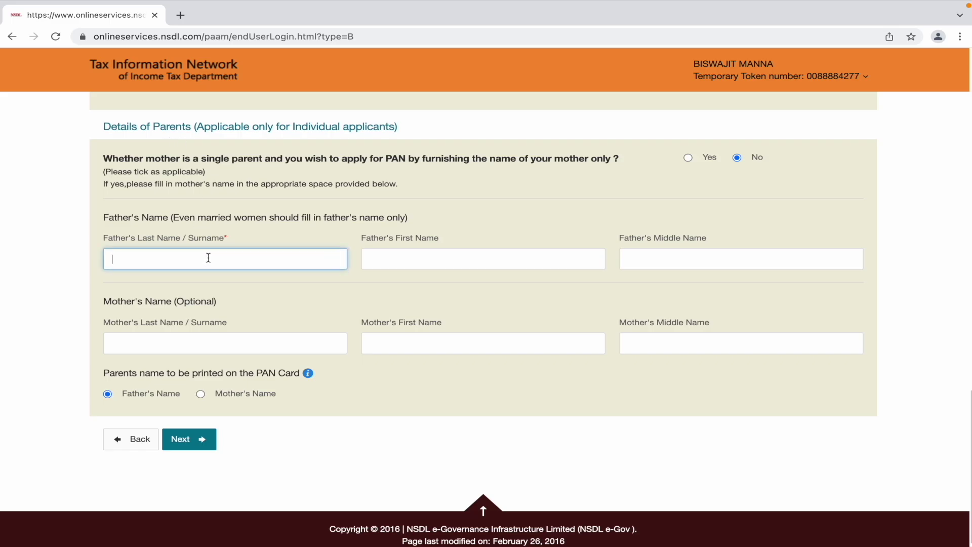
click(463, 261)
click(663, 257)
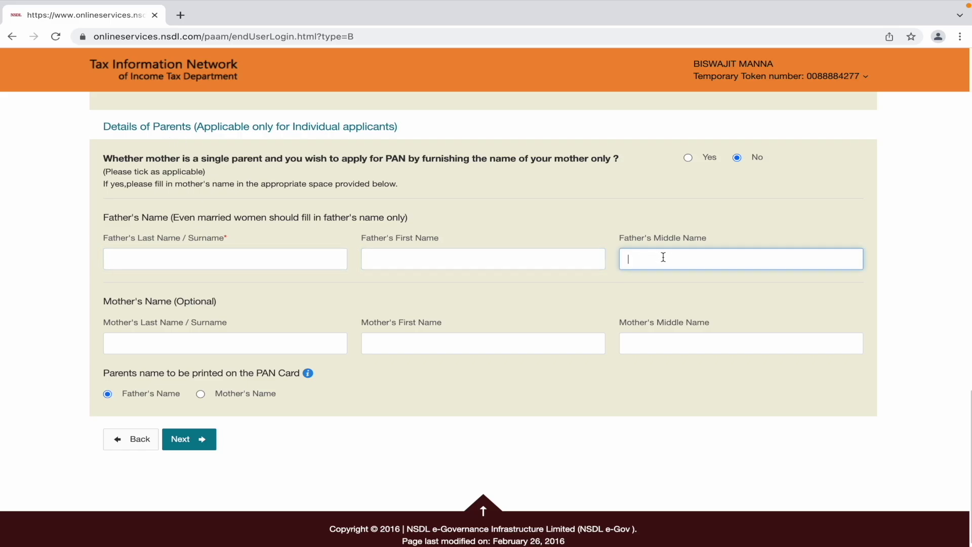
click(260, 337)
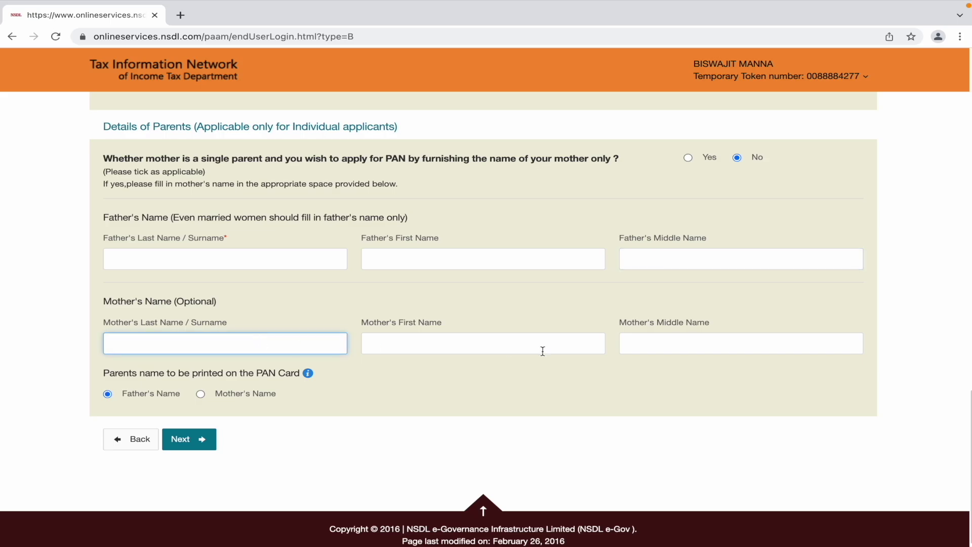
click(258, 262)
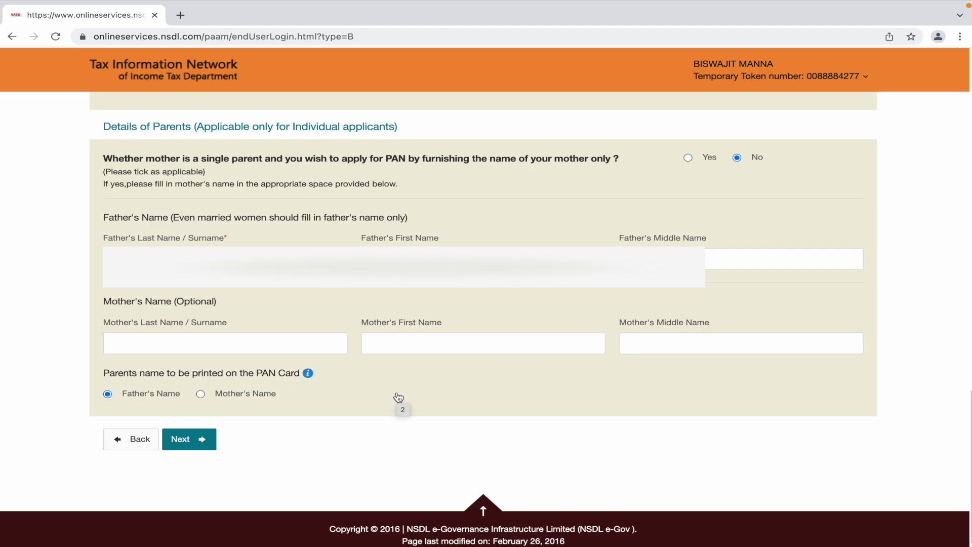
scroll(398, 398, down, 1)
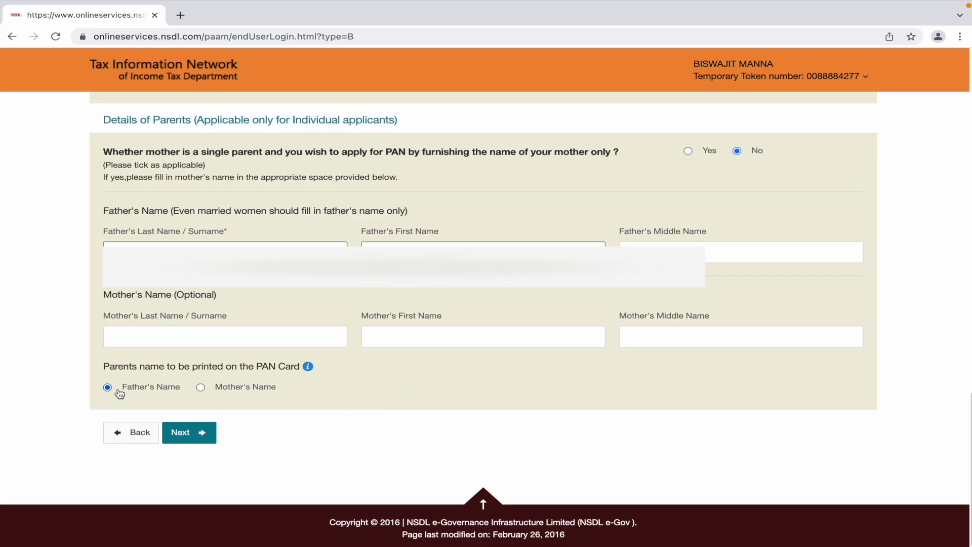
click(199, 433)
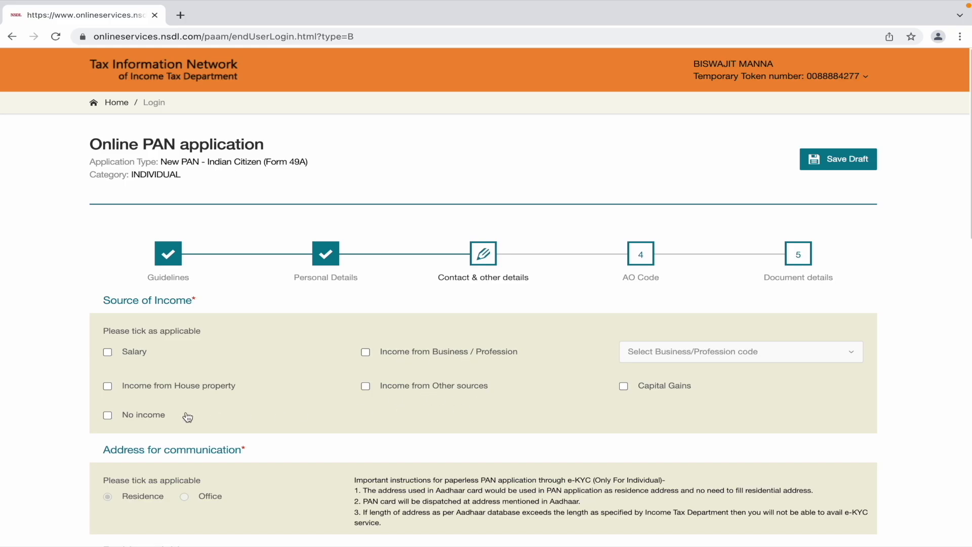
- Tick No income, set the country code to INDIA (91), and advance to the AO Code step
click(107, 415)
scroll(324, 411, down, 1)
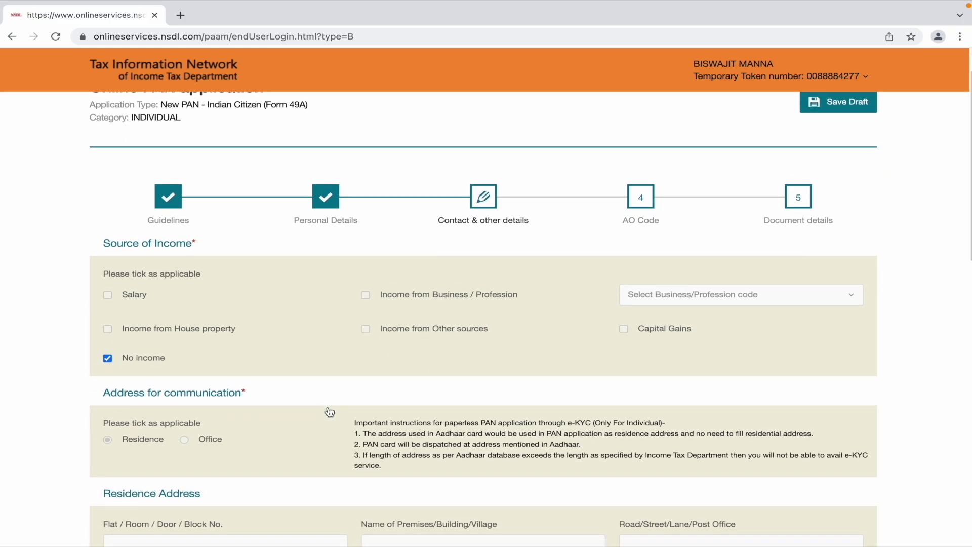
scroll(451, 322, down, 5)
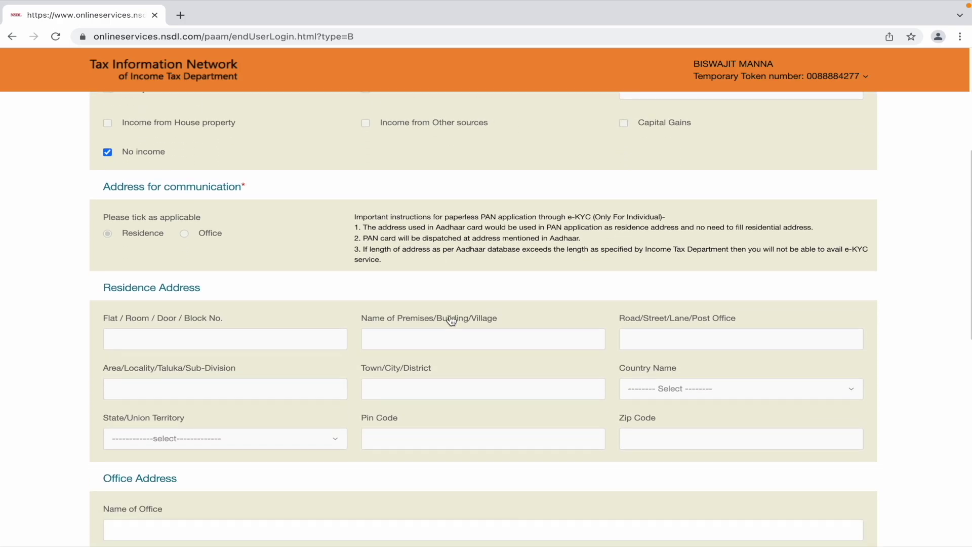
scroll(302, 360, down, 5)
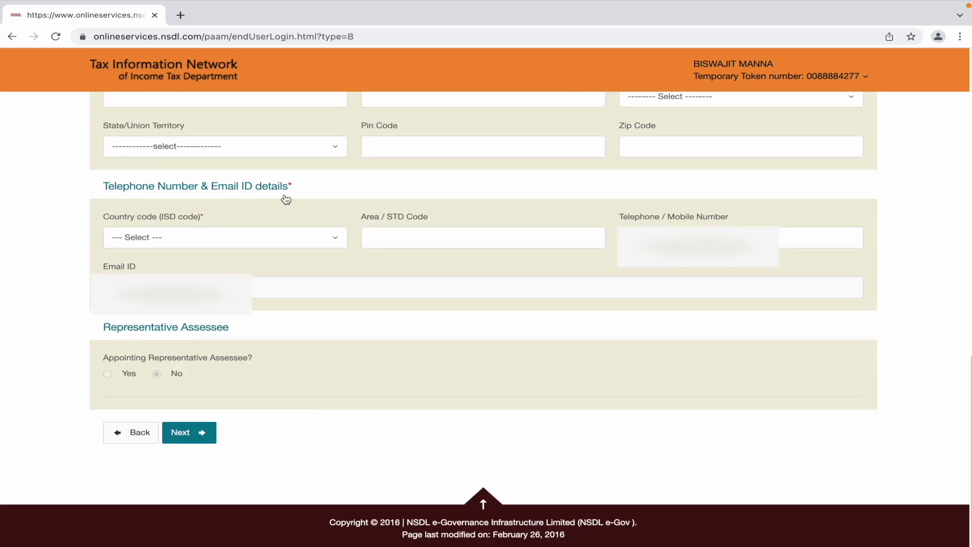
click(279, 240)
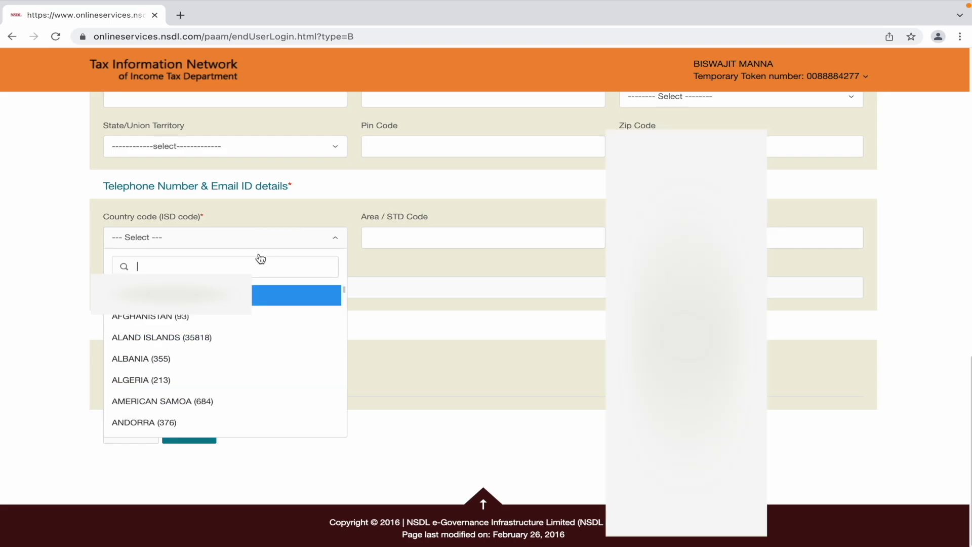
text(india)
scroll(258, 341, up, 3)
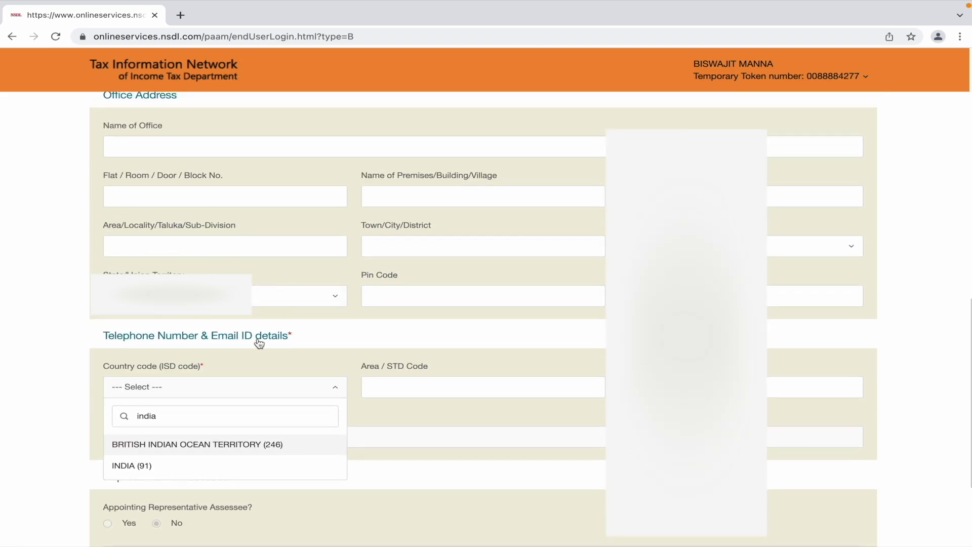
click(187, 462)
scroll(457, 353, down, 3)
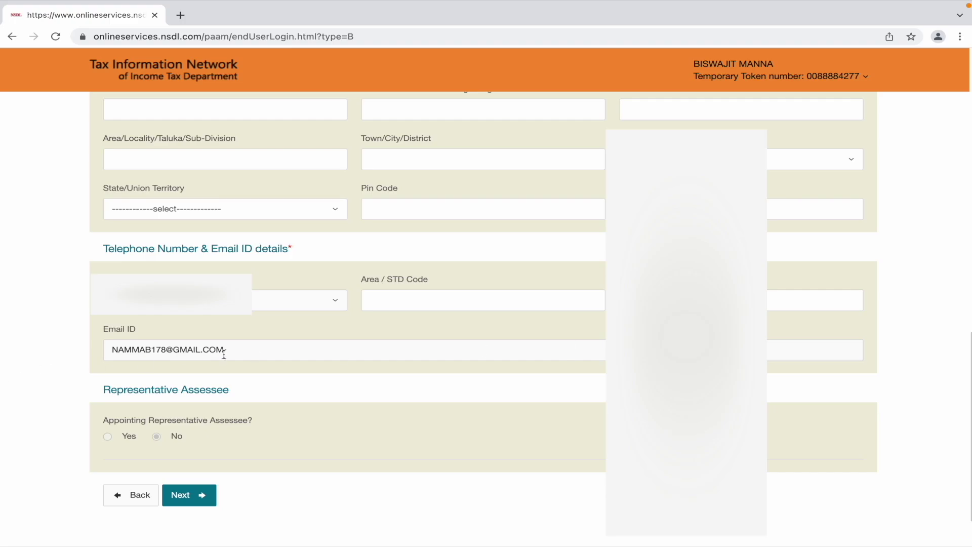
click(191, 495)
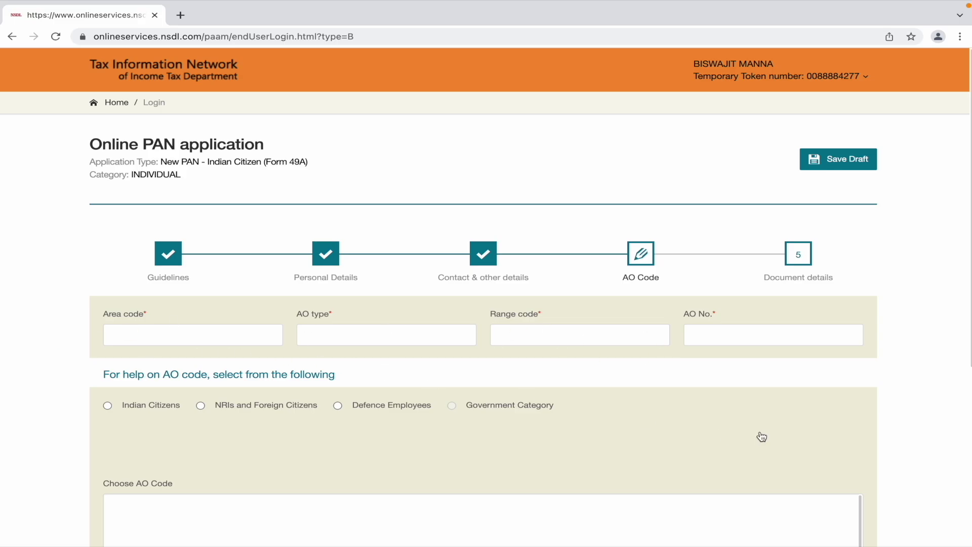
- Save the draft, then look up AO codes for Indian Citizens with state WEST BENGAL
click(840, 159)
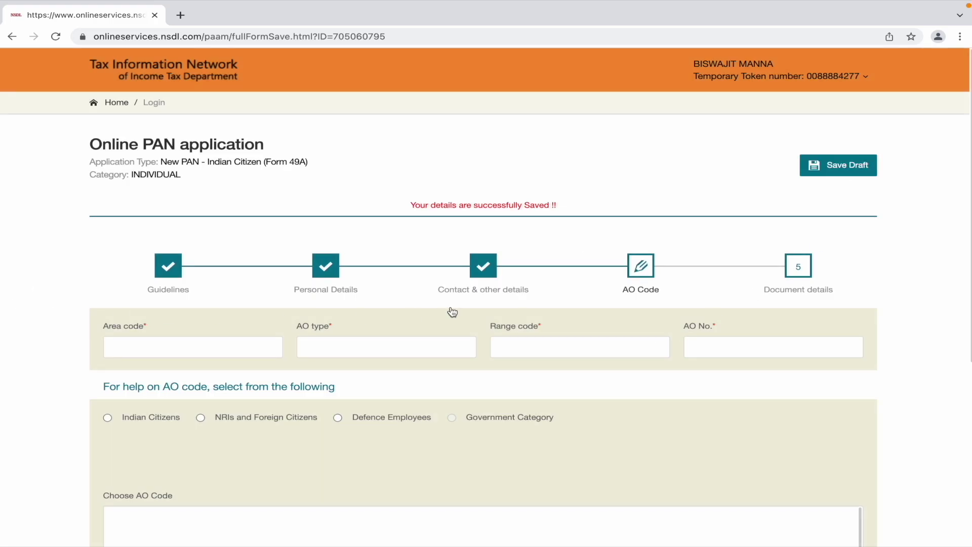
scroll(740, 314, down, 1)
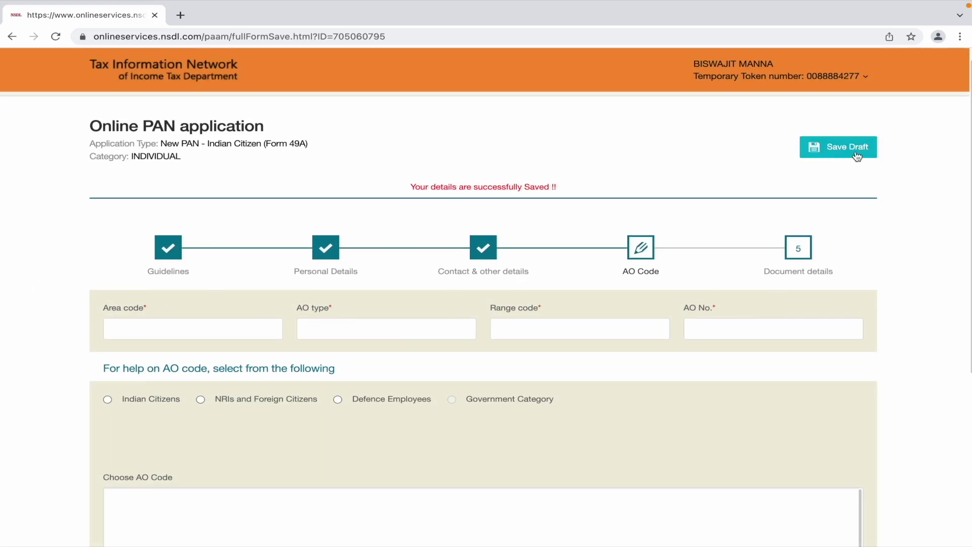
scroll(430, 374, down, 1)
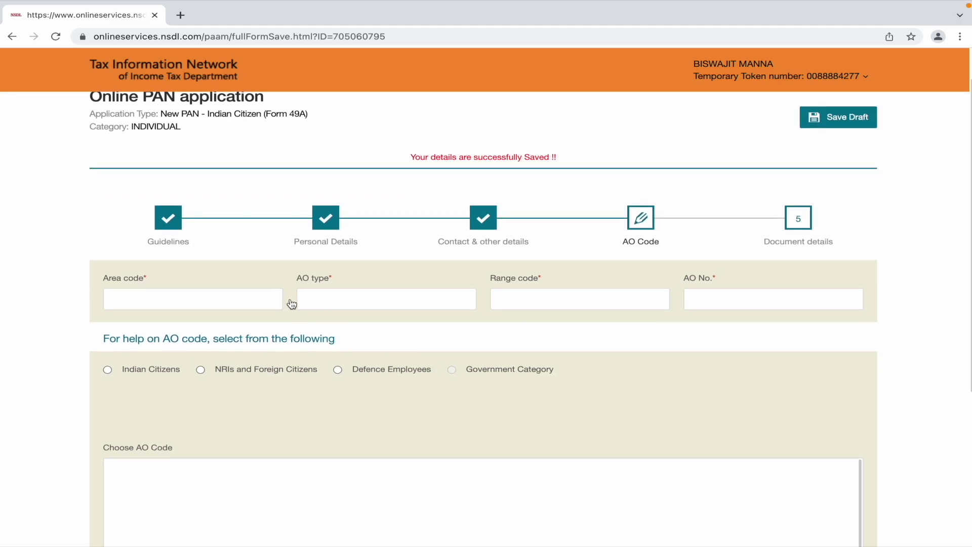
click(108, 371)
scroll(152, 390, down, 1)
click(189, 384)
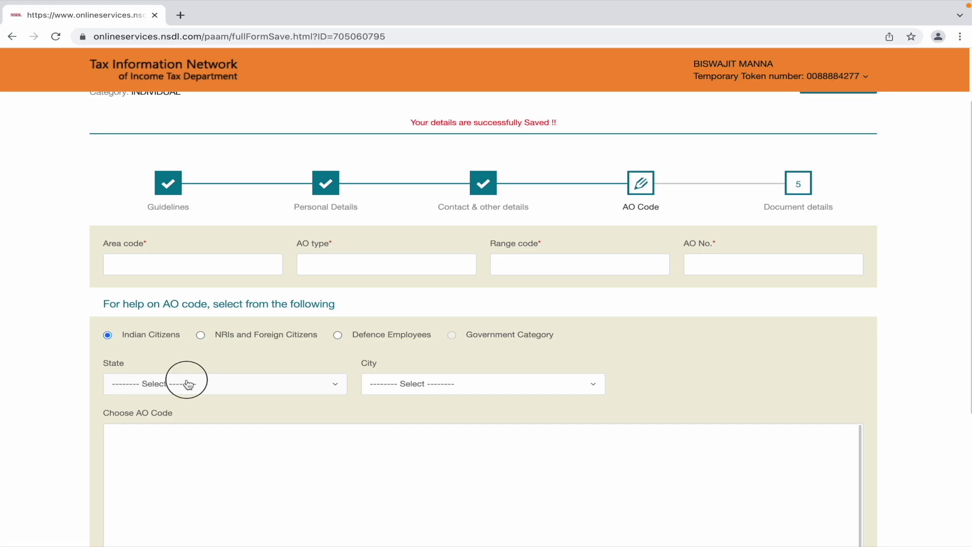
text(wes)
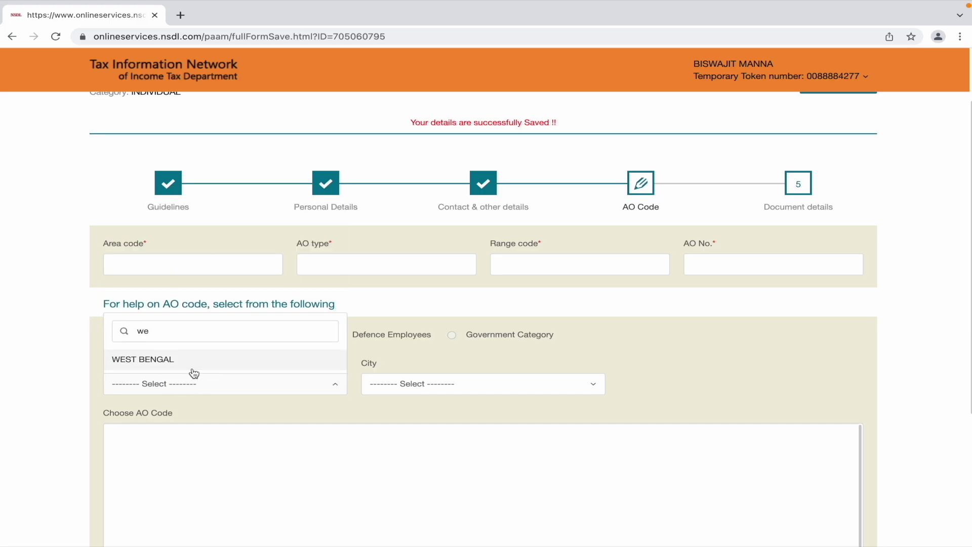
click(191, 367)
- Pick city HALDIA and select CIRCLE 27(1), giving AO code WBG, C, 176, 1
click(419, 390)
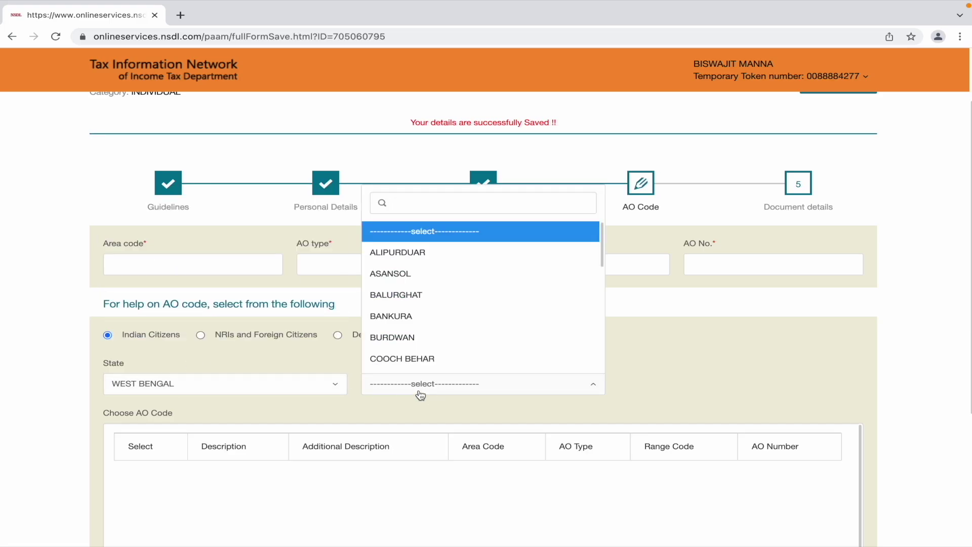
text(ha)
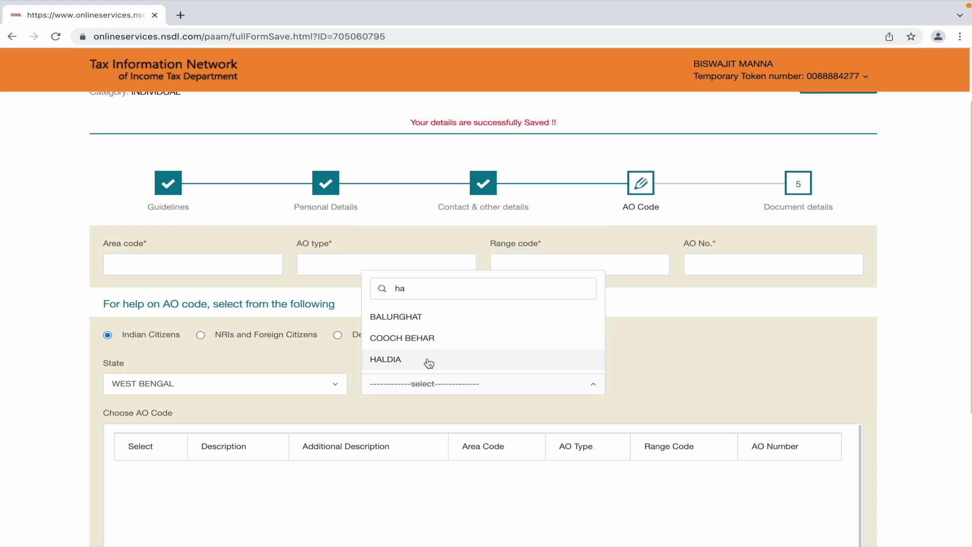
click(429, 361)
scroll(429, 364, down, 2)
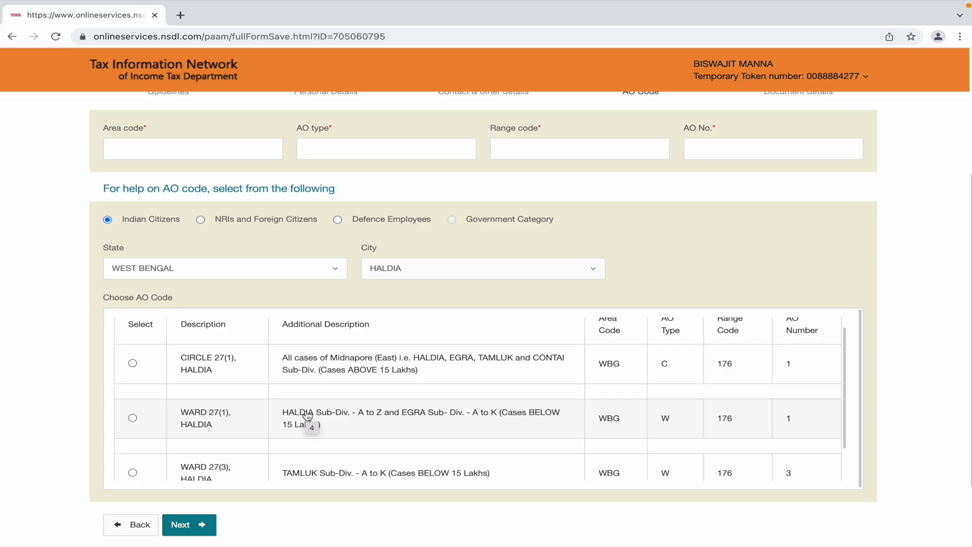
click(132, 363)
scroll(780, 259, up, 1)
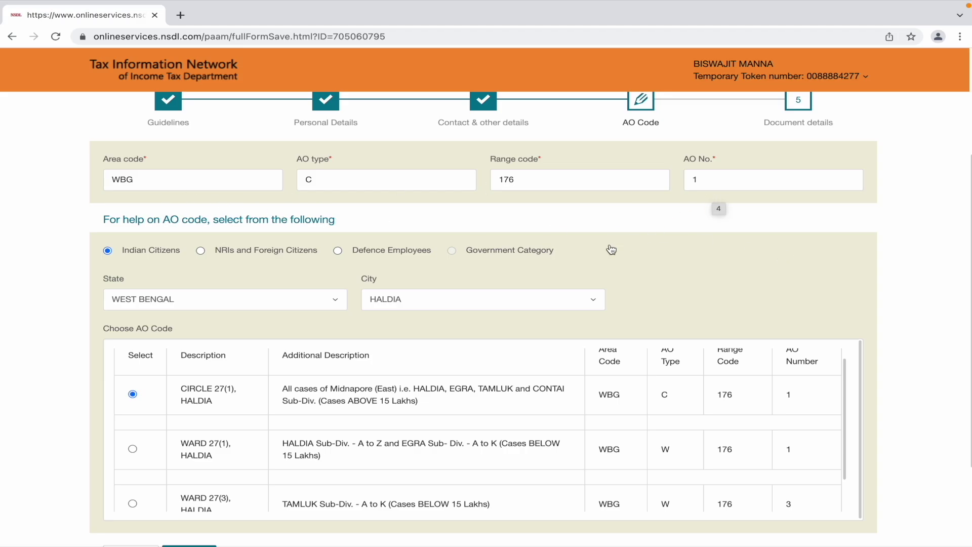
scroll(640, 256, down, 2)
scroll(444, 181, up, 1)
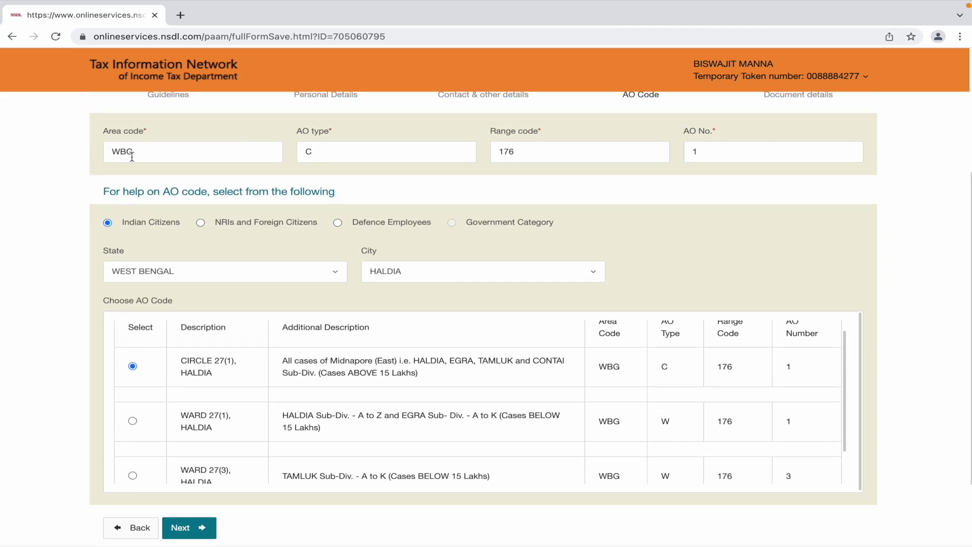
scroll(705, 189, down, 3)
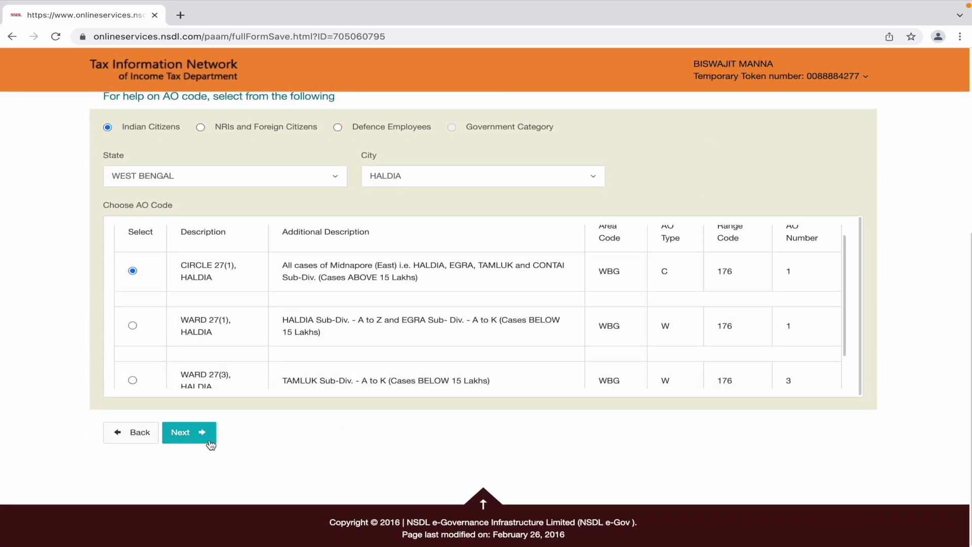
- On Document details, set the declaration capacity to Himself/Herself and fill in the place of signing
click(189, 432)
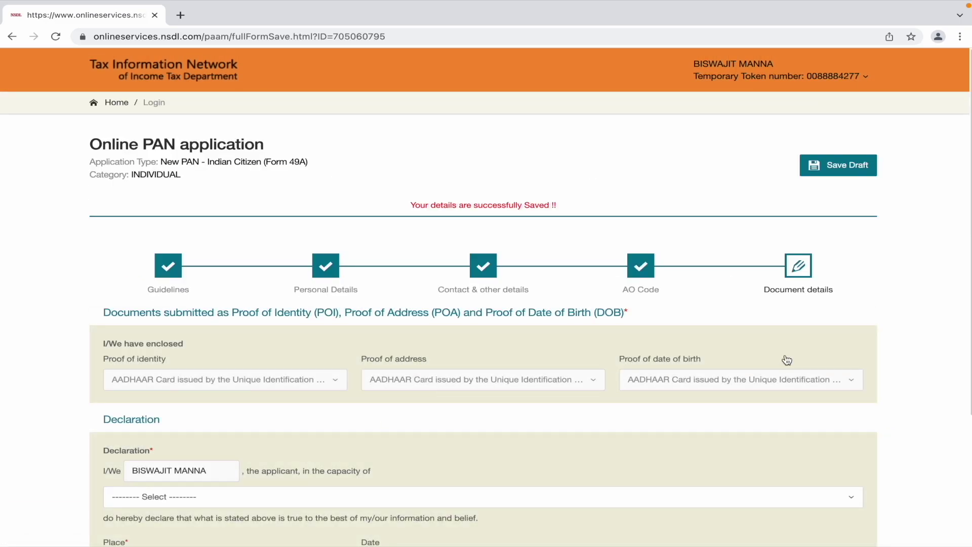
scroll(839, 288, down, 1)
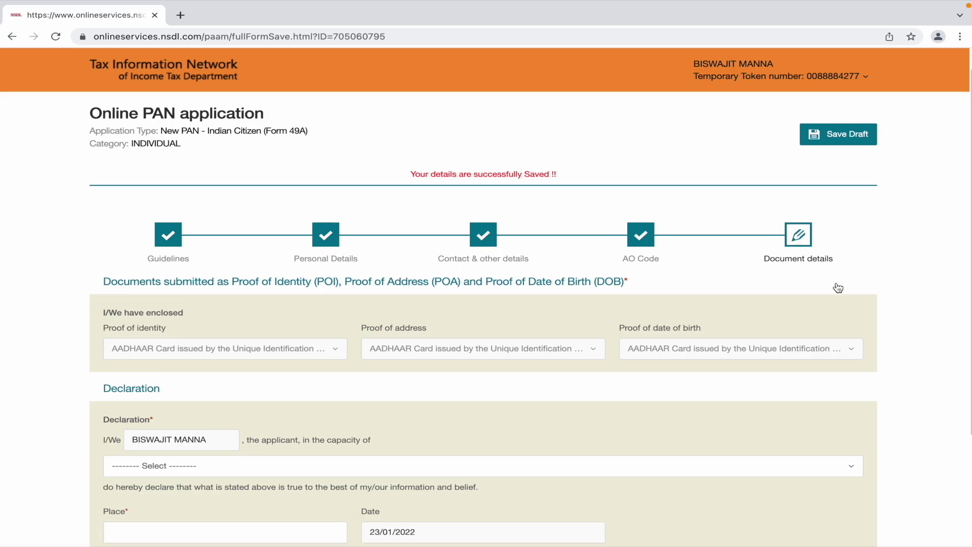
scroll(752, 382, down, 3)
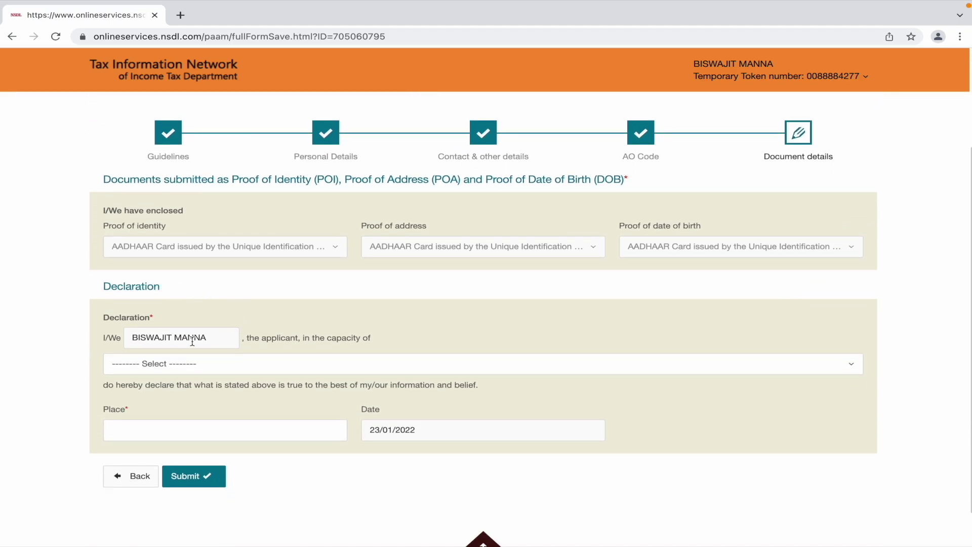
click(258, 375)
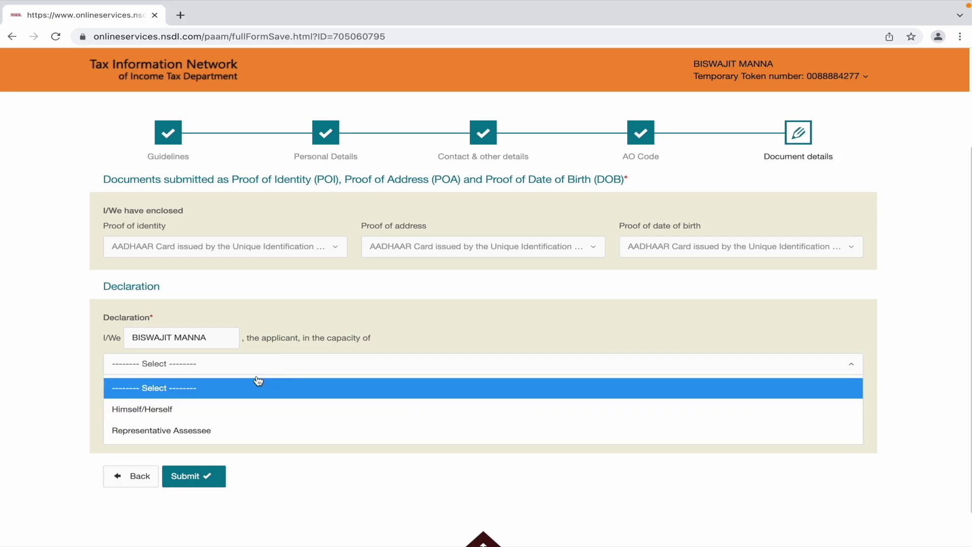
click(208, 415)
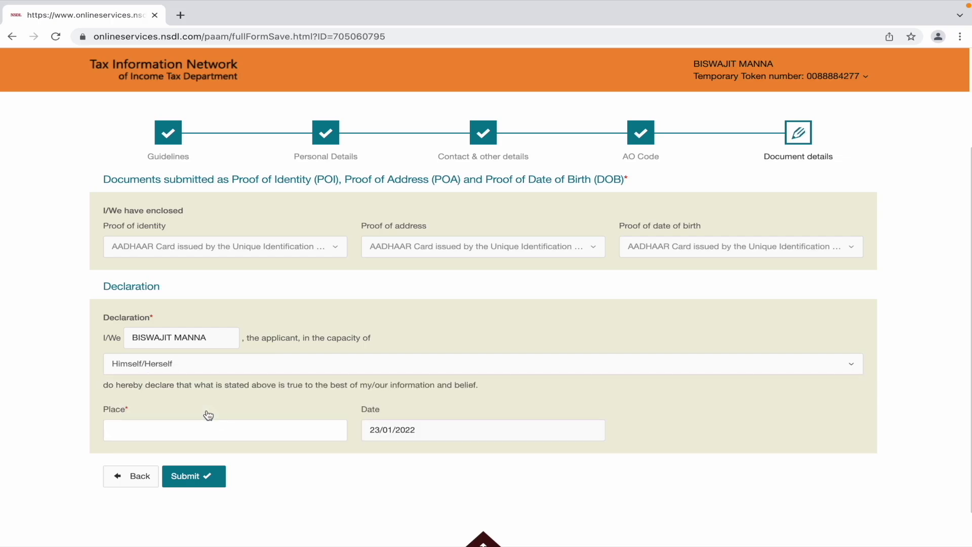
scroll(204, 413, down, 1)
click(206, 406)
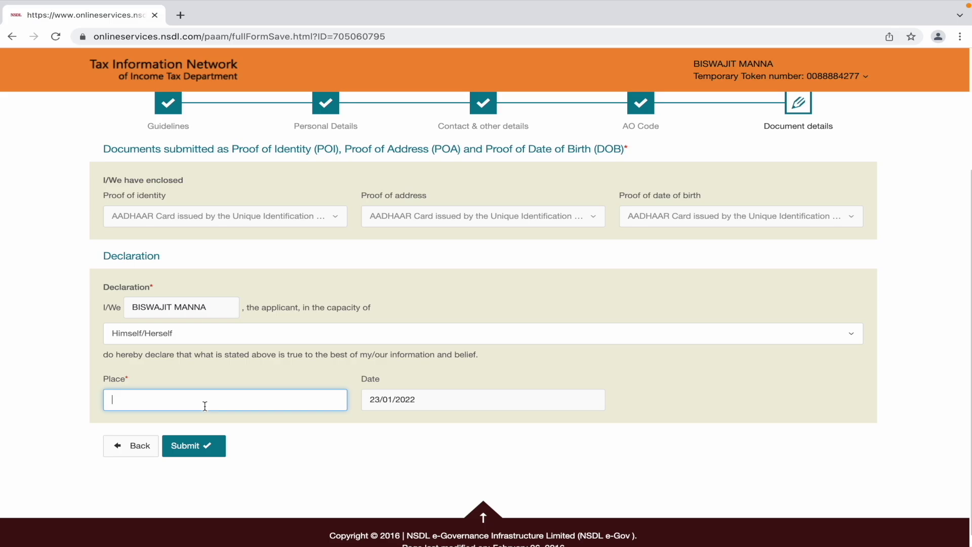
click(205, 406)
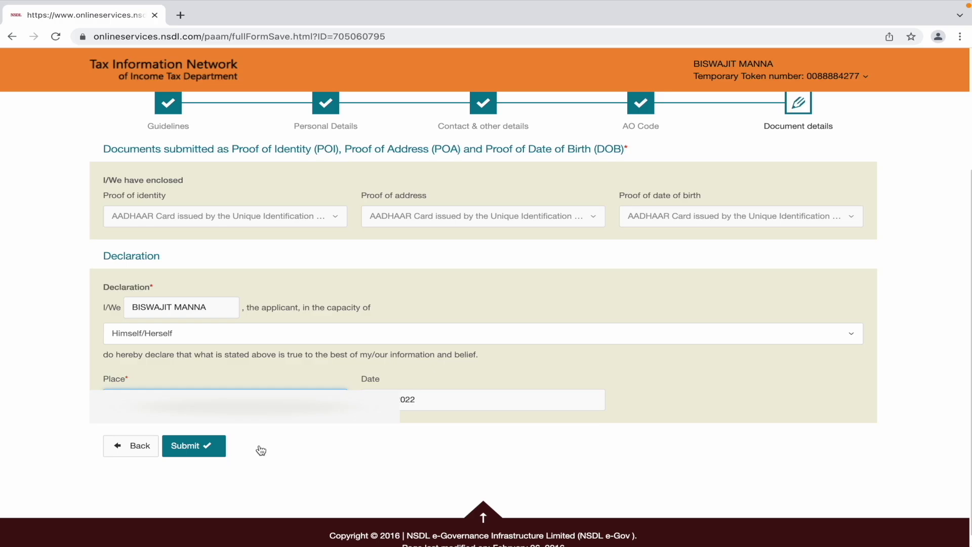
- Submit the form and review the confirmation summary down to the Proceed button
click(189, 445)
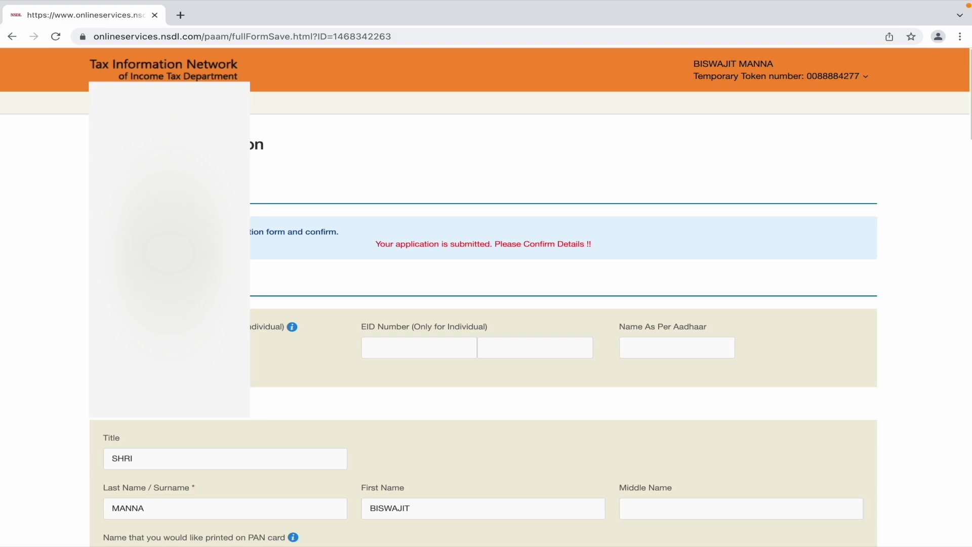
scroll(484, 319, down, 4)
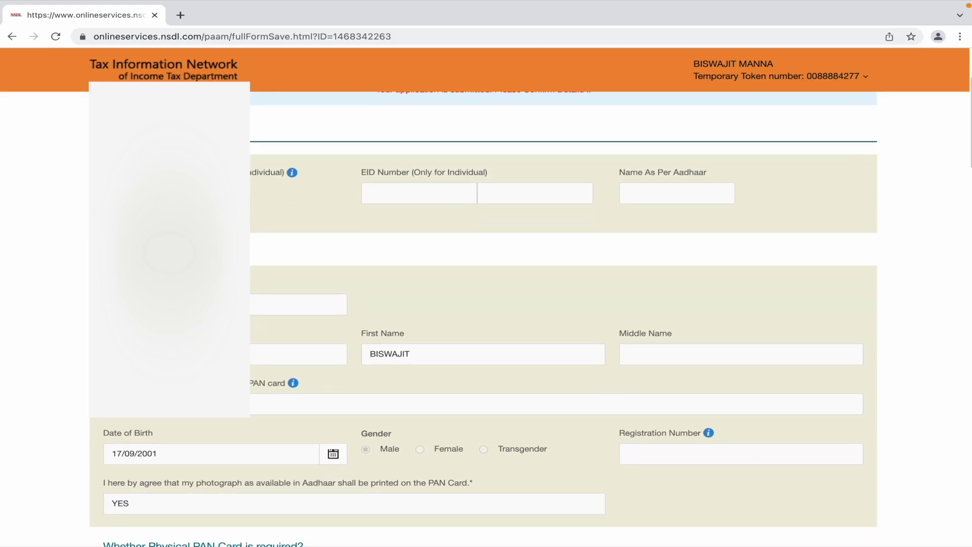
scroll(419, 223, down, 3)
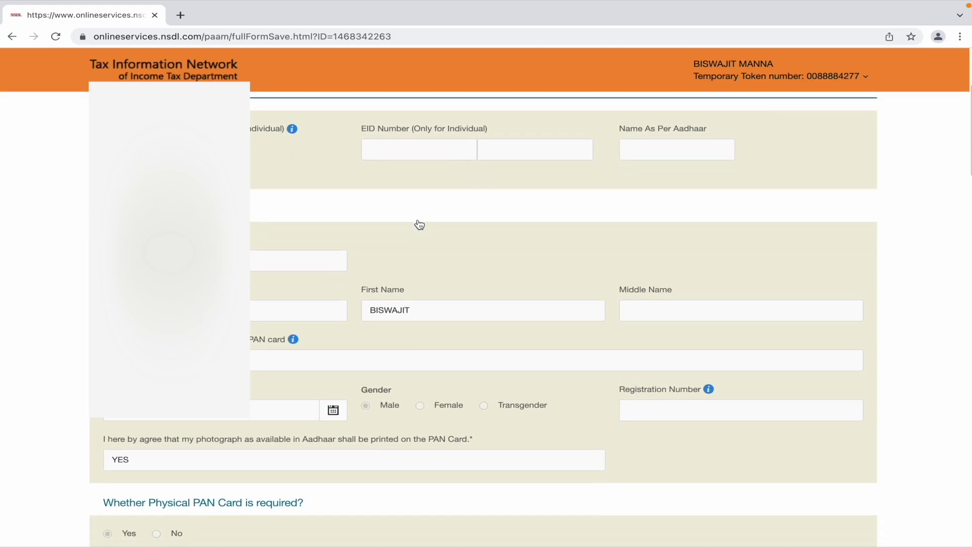
scroll(545, 415, down, 20)
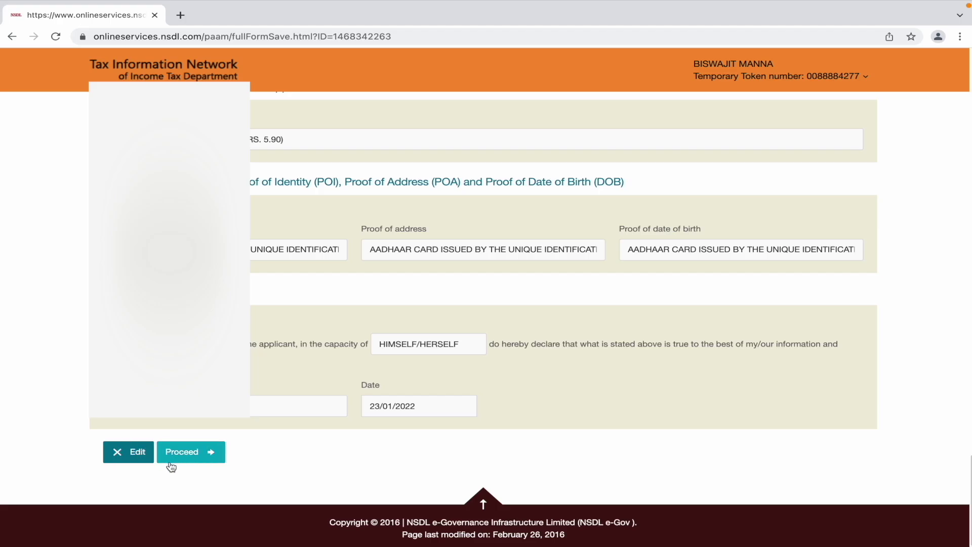
- Accept the reviewed details and choose online payment through Bill Desk
click(205, 456)
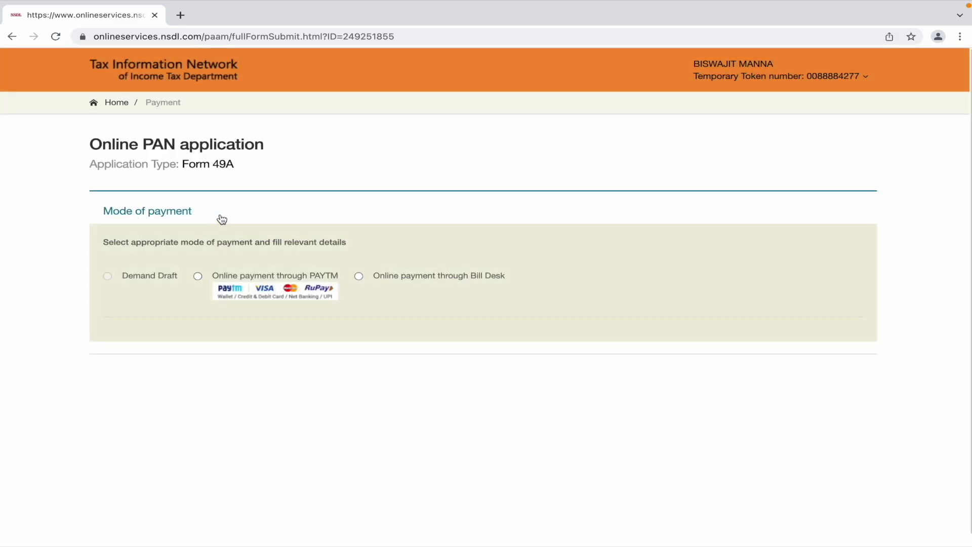
click(199, 278)
scroll(326, 296, down, 2)
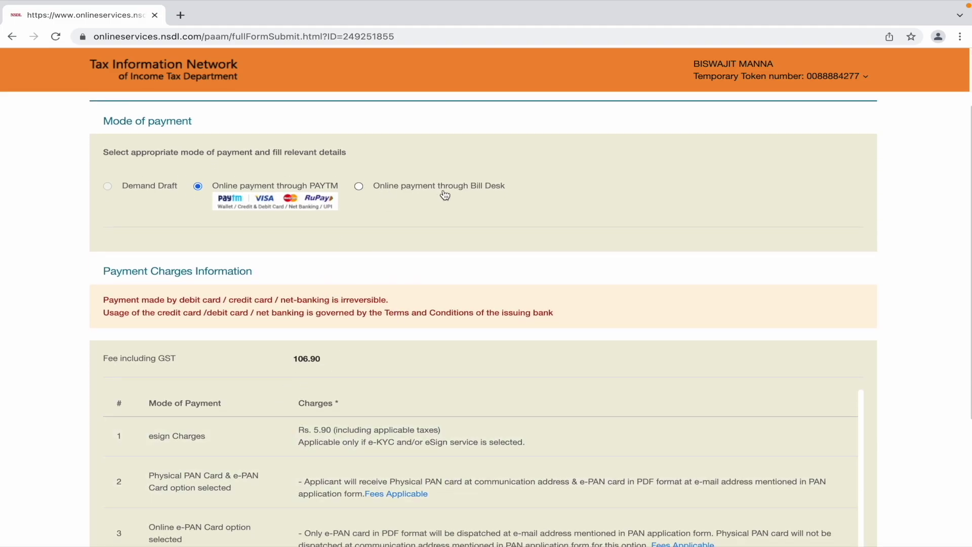
click(361, 187)
- Agree to the terms of service, reach the Confirm Payment page for 106.90, and screenshot it
scroll(360, 188, down, 4)
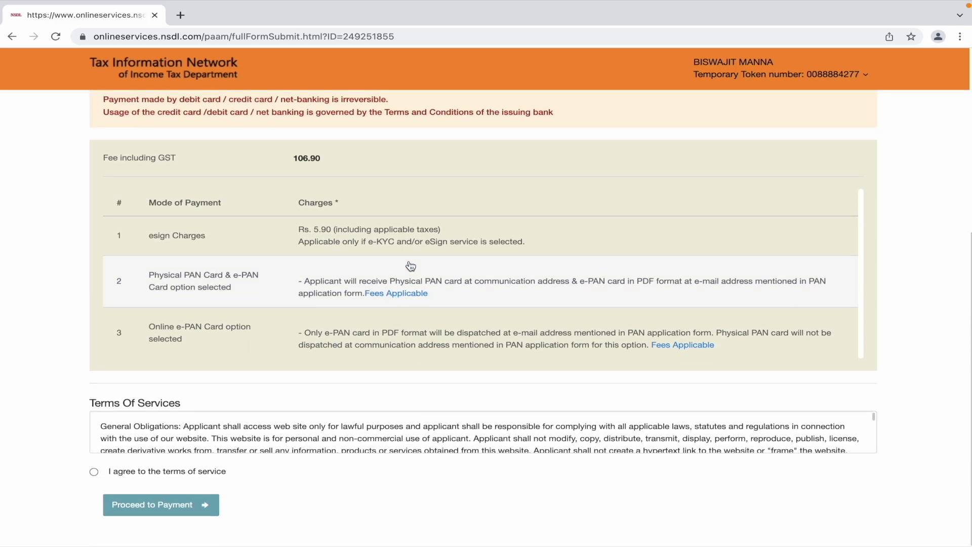
scroll(441, 108, up, 3)
scroll(440, 210, down, 3)
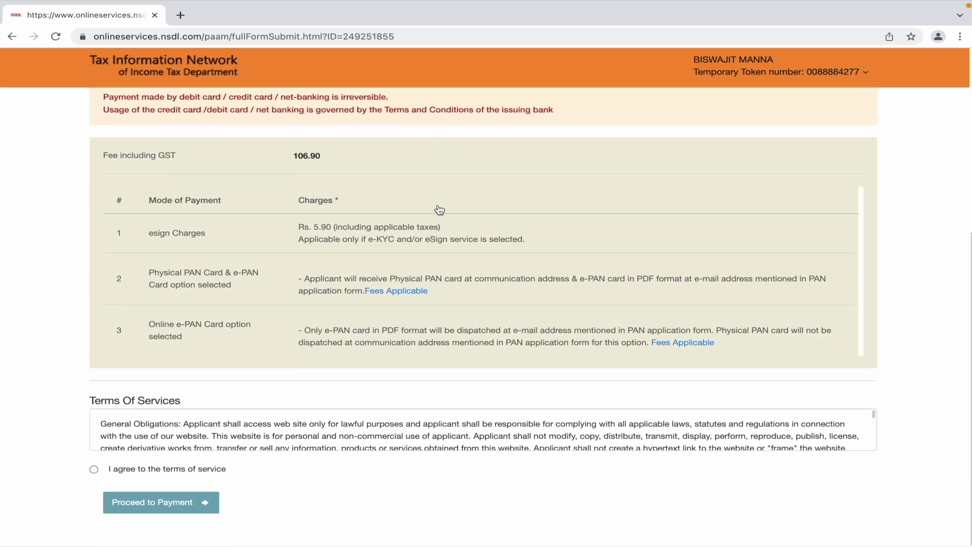
click(93, 474)
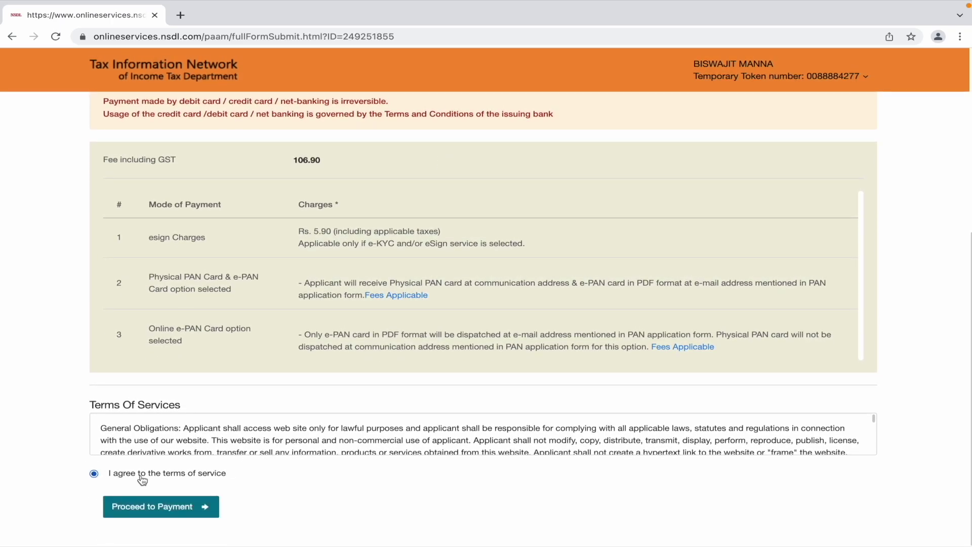
scroll(506, 430, down, 10)
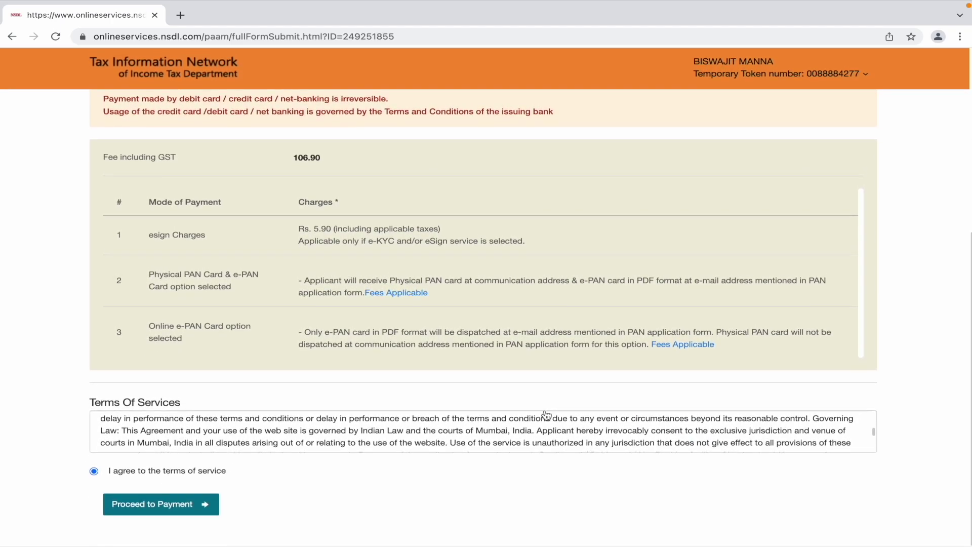
click(171, 515)
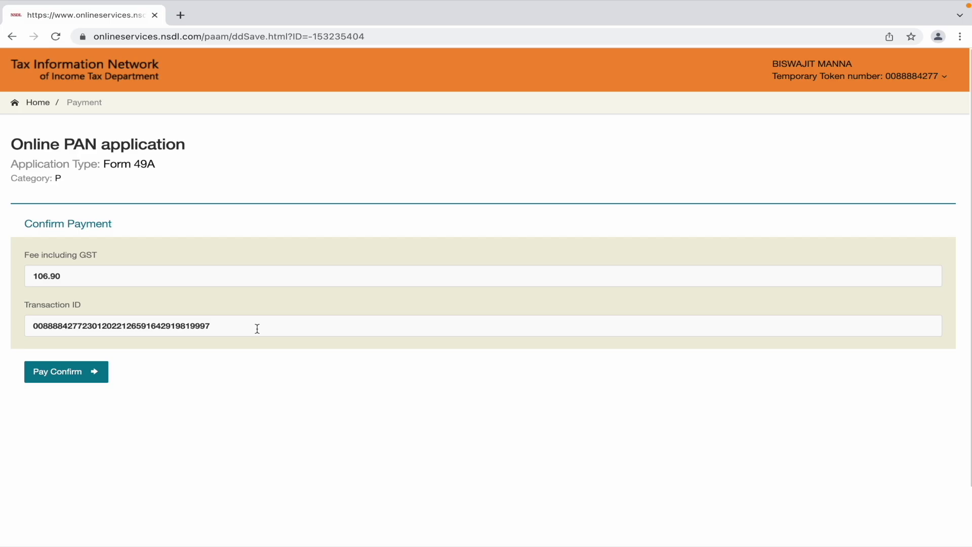
key(super+shift+3)
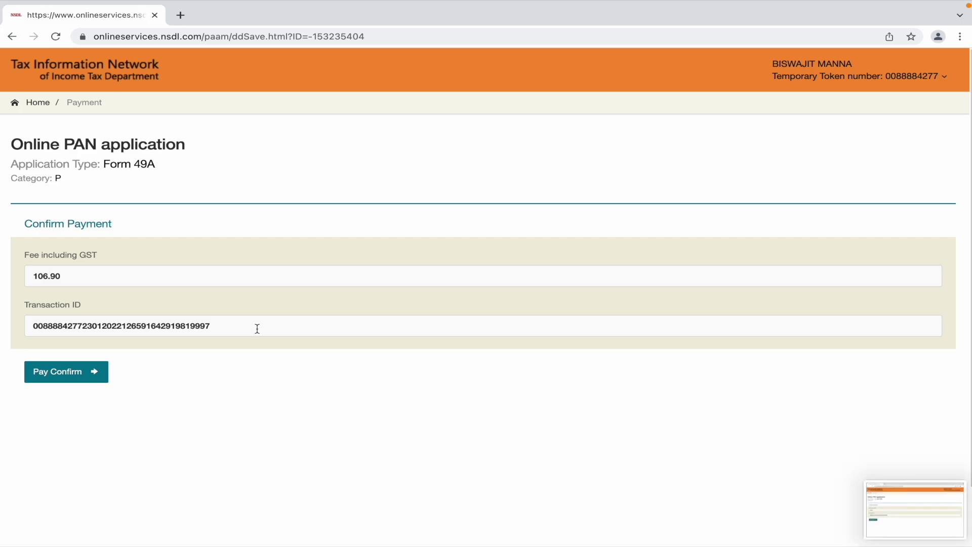
- Pay the 106.90 fee on BillDesk by scanning the BHIM UPI QR code
click(66, 379)
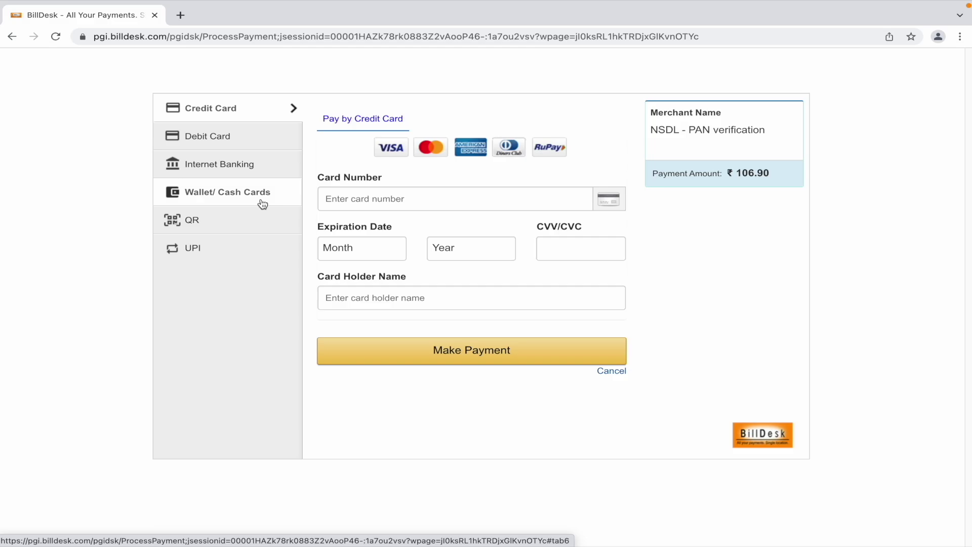
click(194, 222)
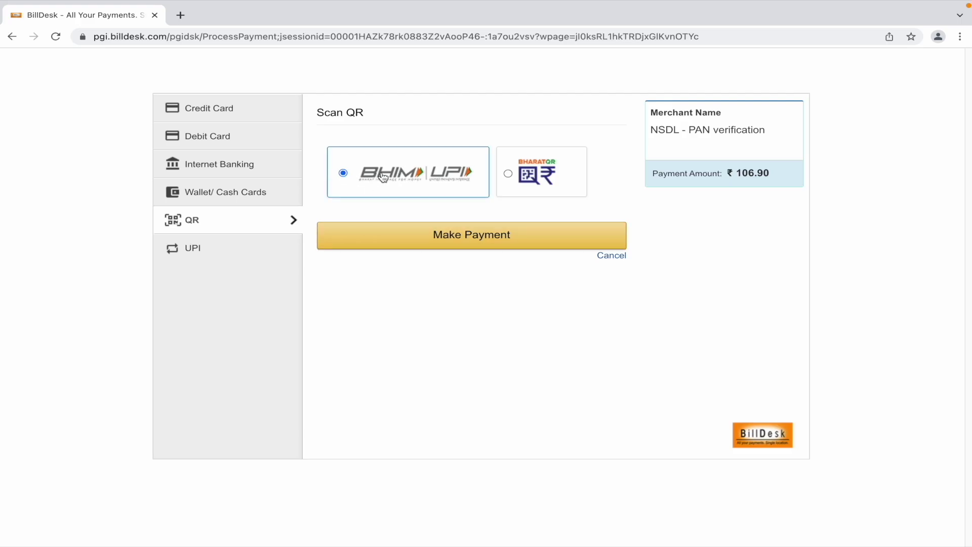
click(474, 234)
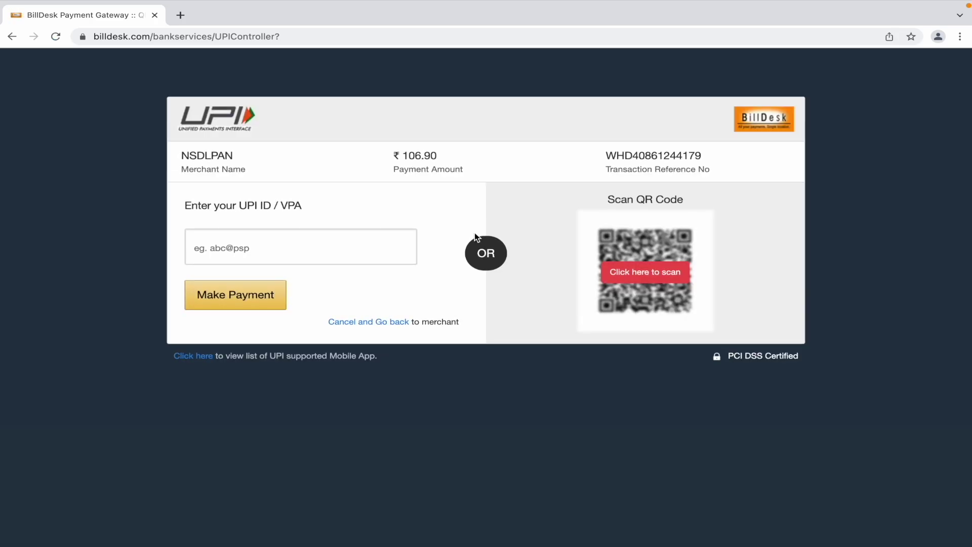
click(641, 273)
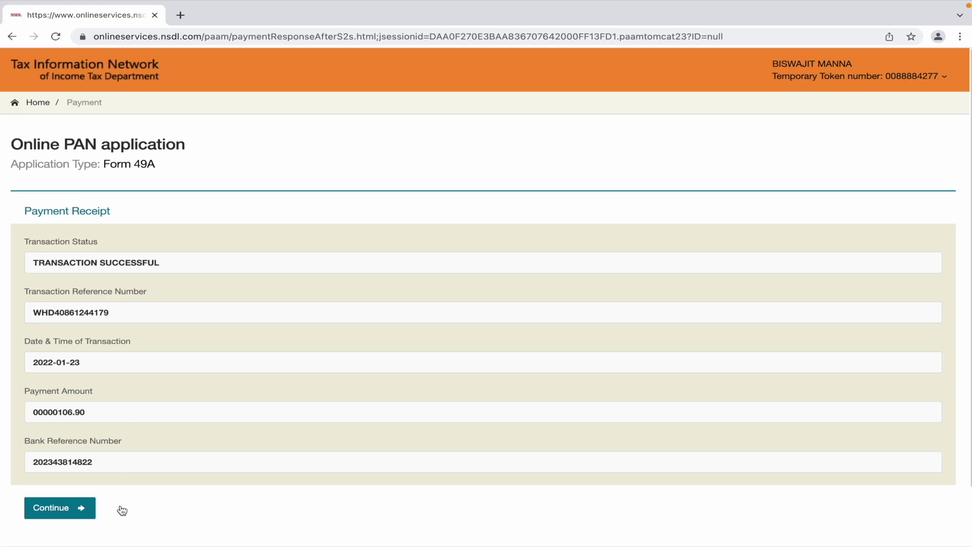
- Continue from the receipt, consent to Aadhaar authentication and e-signing, and continue with e-KYC
click(66, 509)
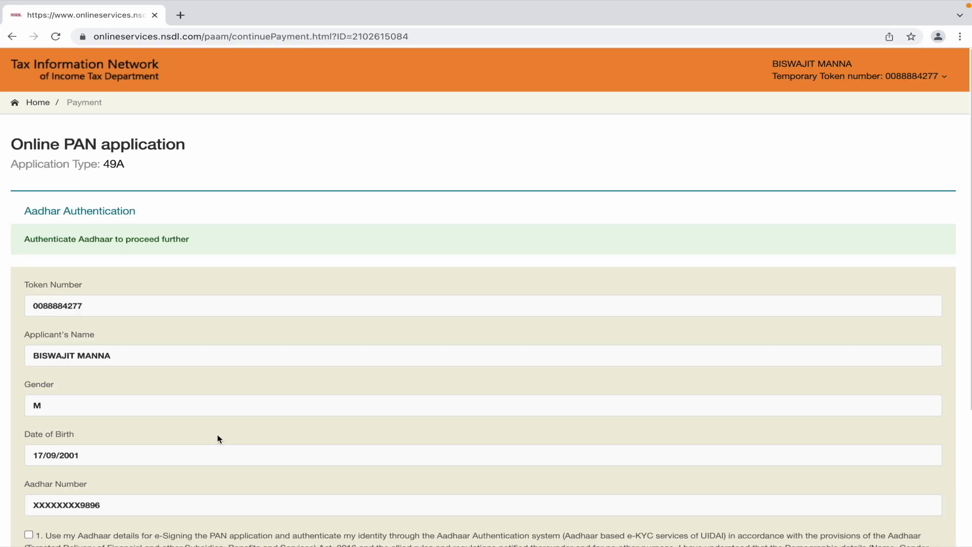
scroll(218, 439, down, 1)
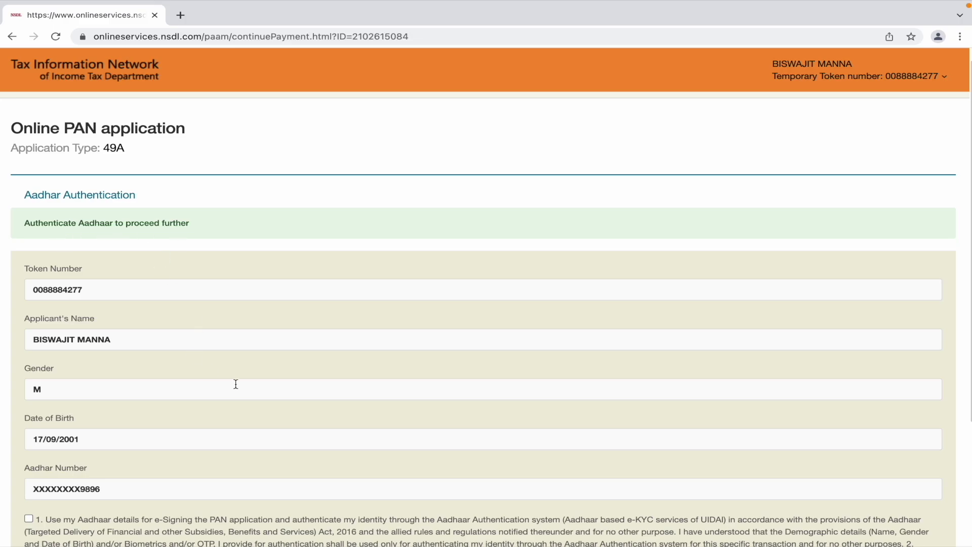
scroll(236, 384, down, 3)
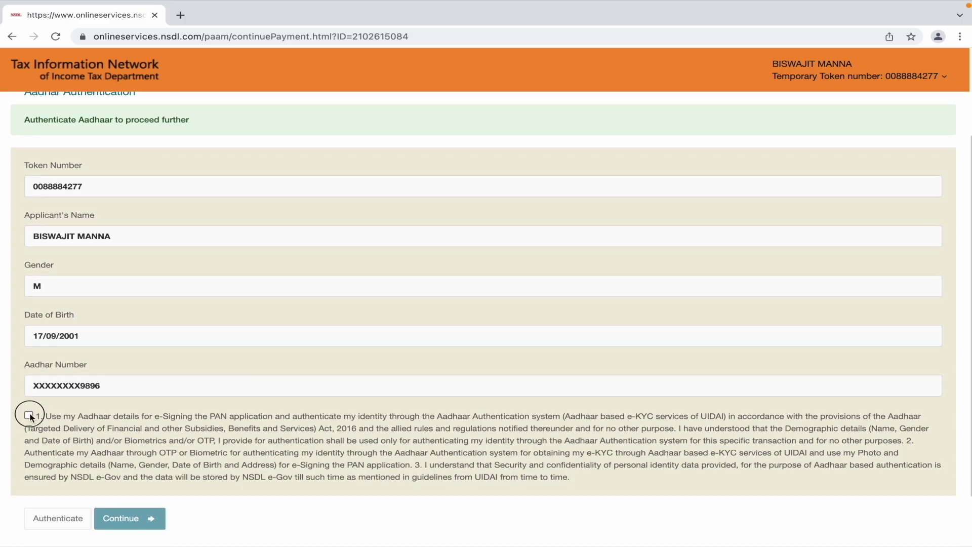
click(29, 415)
scroll(193, 464, down, 2)
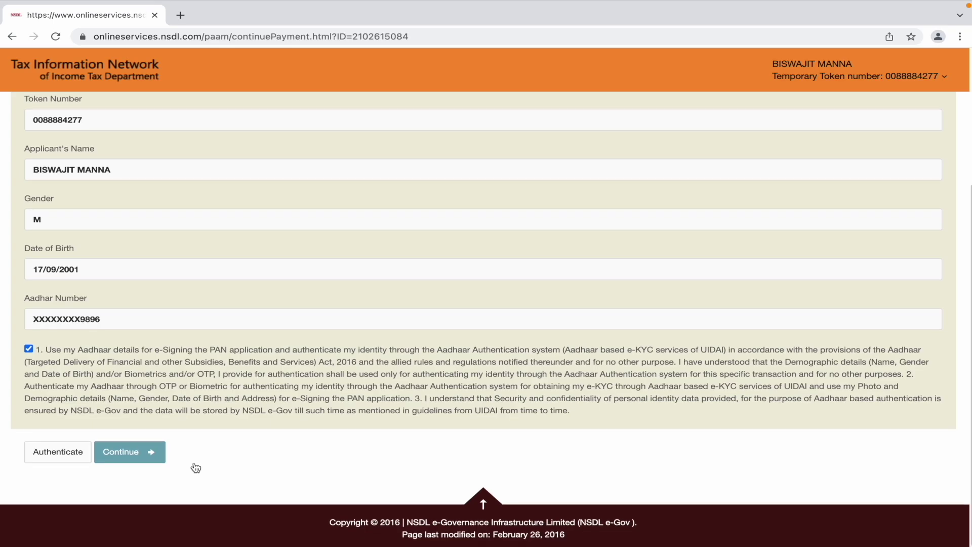
click(72, 461)
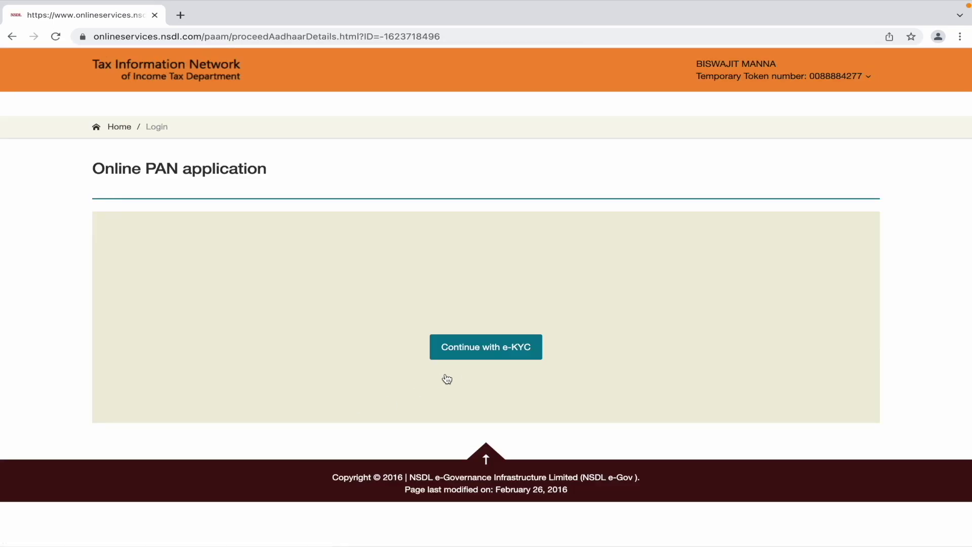
click(478, 354)
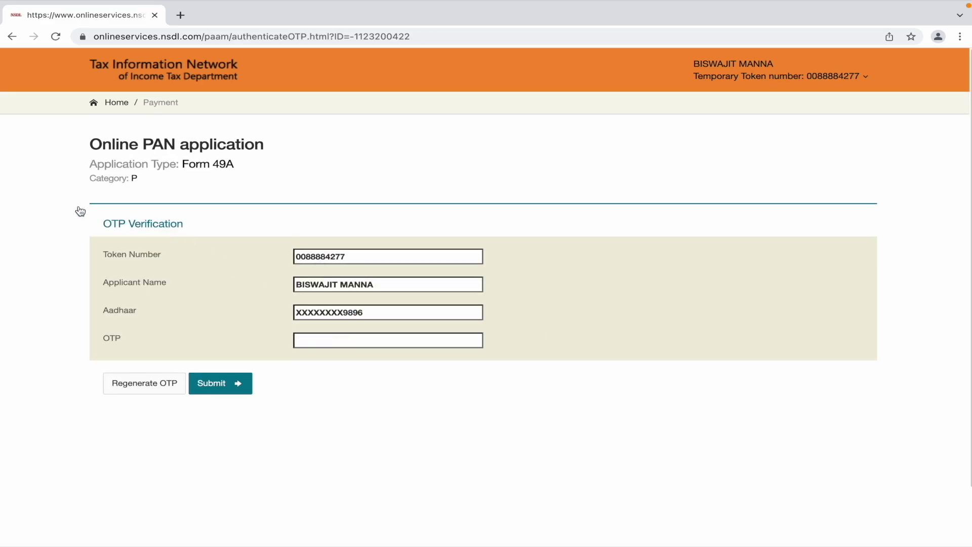
- Enter the received e-KYC one-time password and submit it for verification
click(332, 341)
click(223, 387)
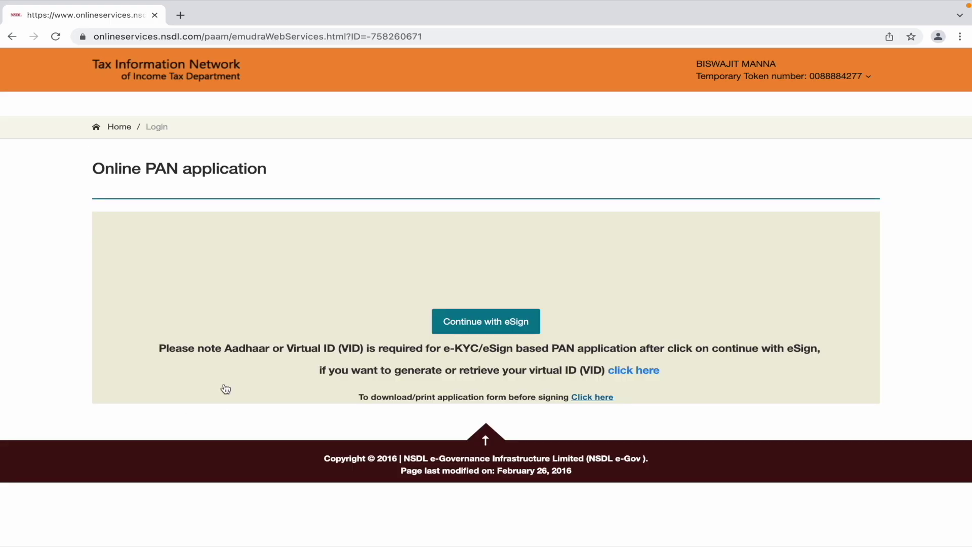
- On NSDL e-Sign, authorize Aadhaar use, paste the applicant's Aadhaar number, and request the OTP
click(508, 324)
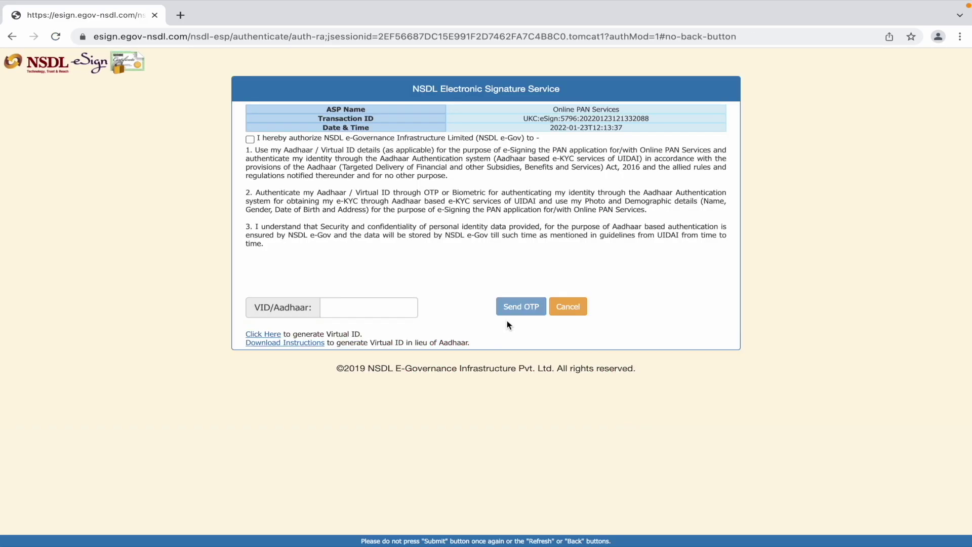
click(250, 140)
click(362, 308)
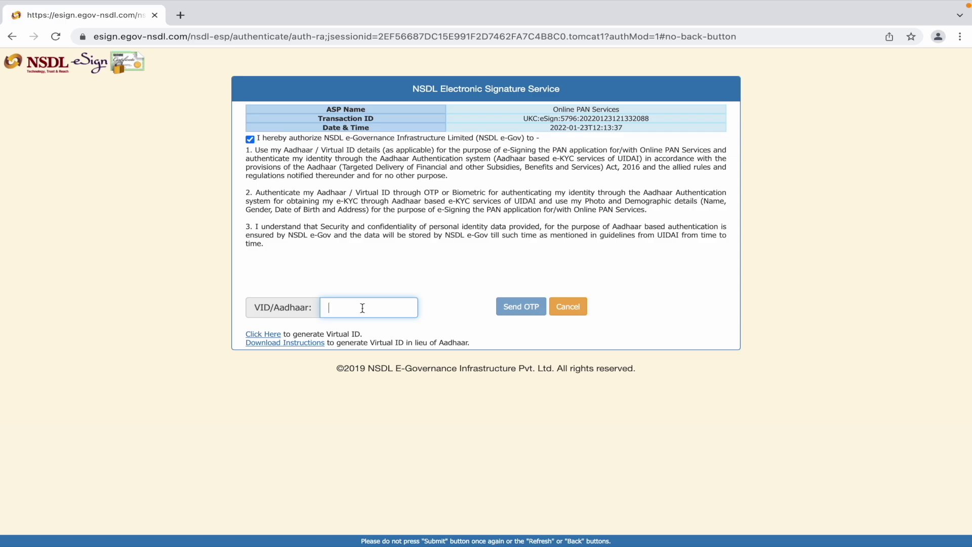
key(ctrl+v)
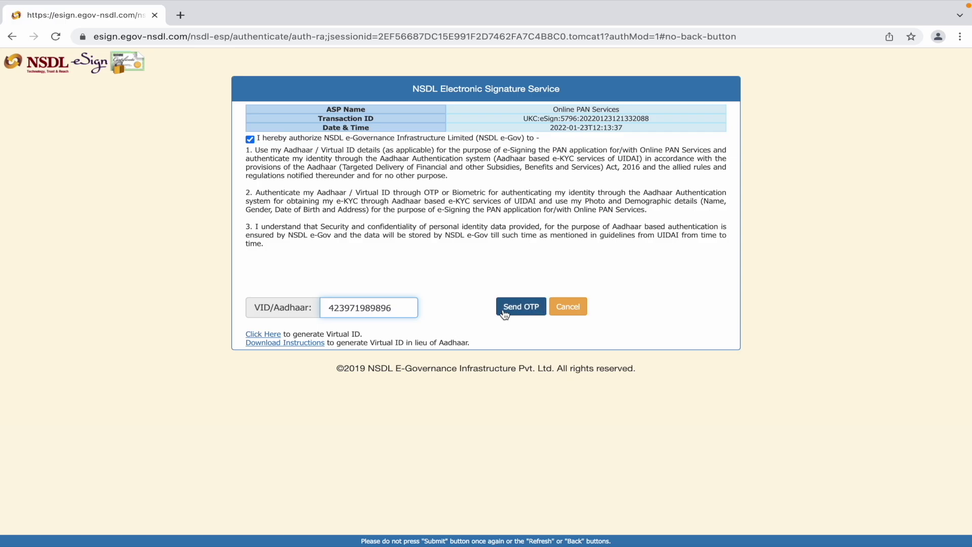
click(505, 312)
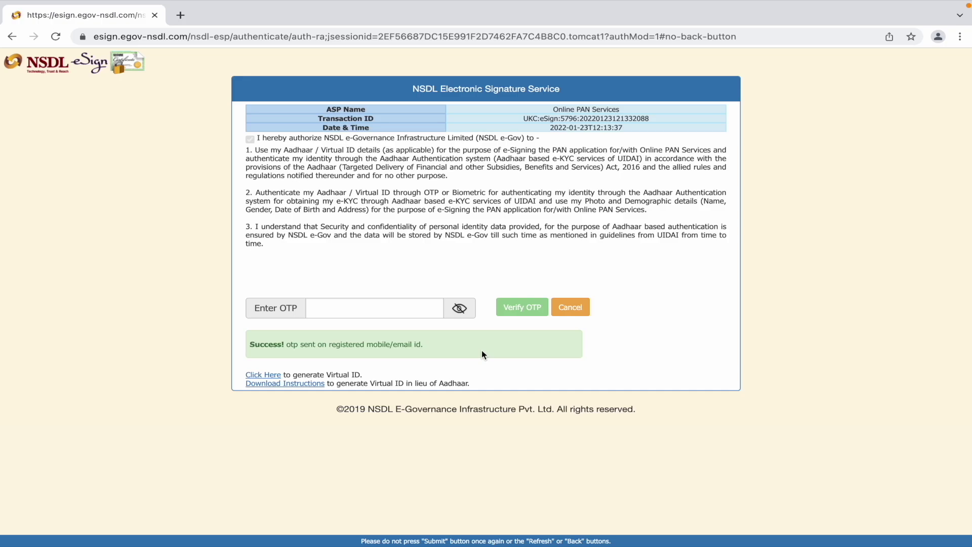